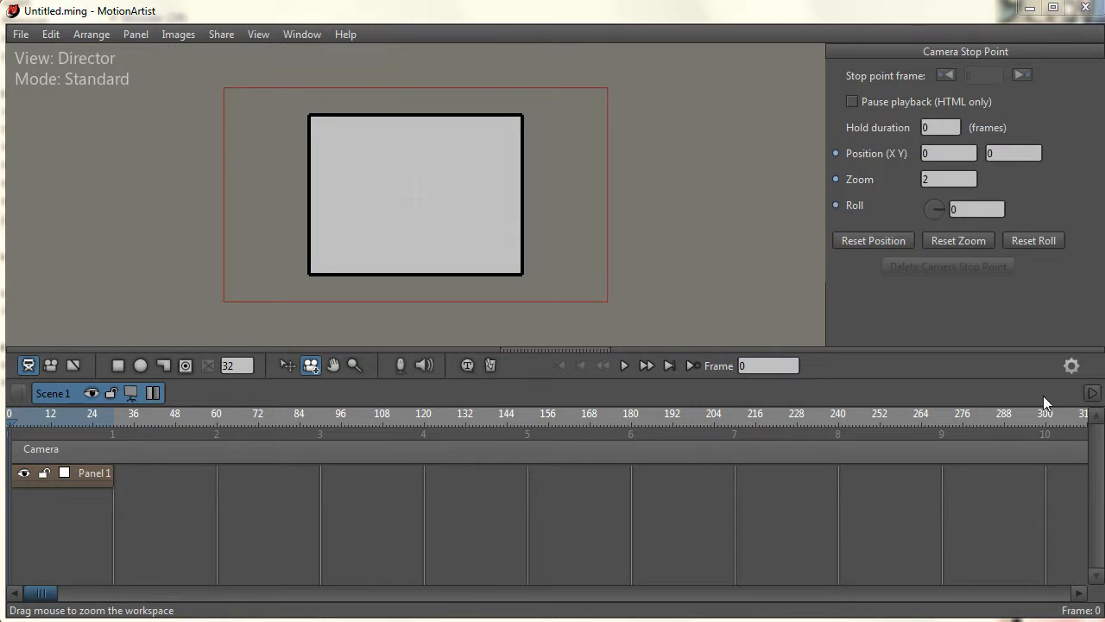
Step: Delete the default Panel 1 from Scene 1
left_click(22, 34)
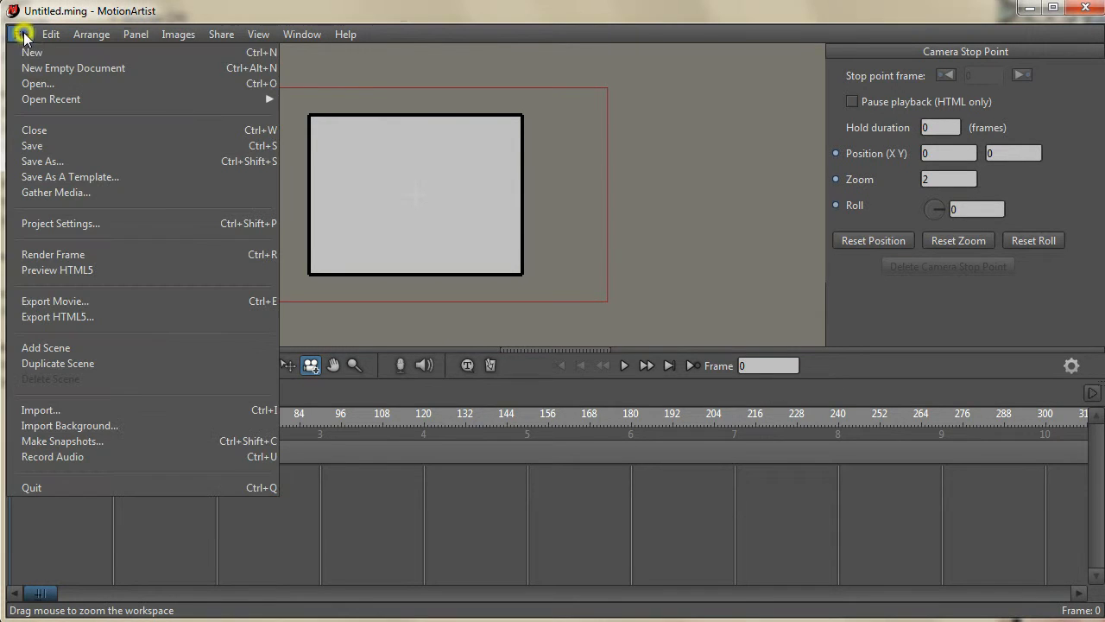
left_click(53, 68)
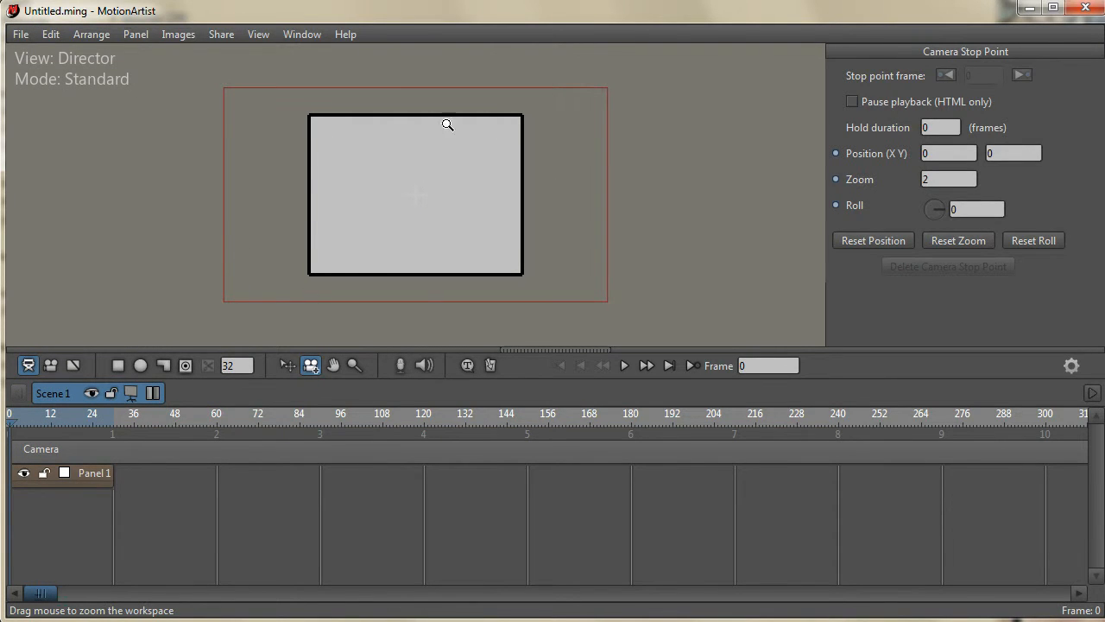
left_click(94, 476)
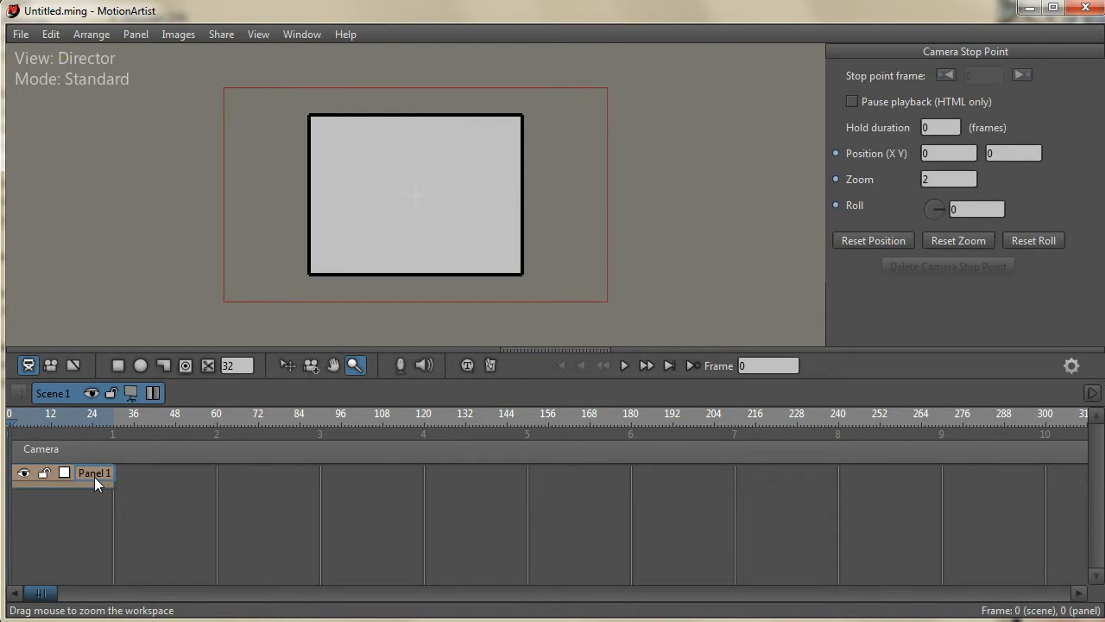
key("Delete")
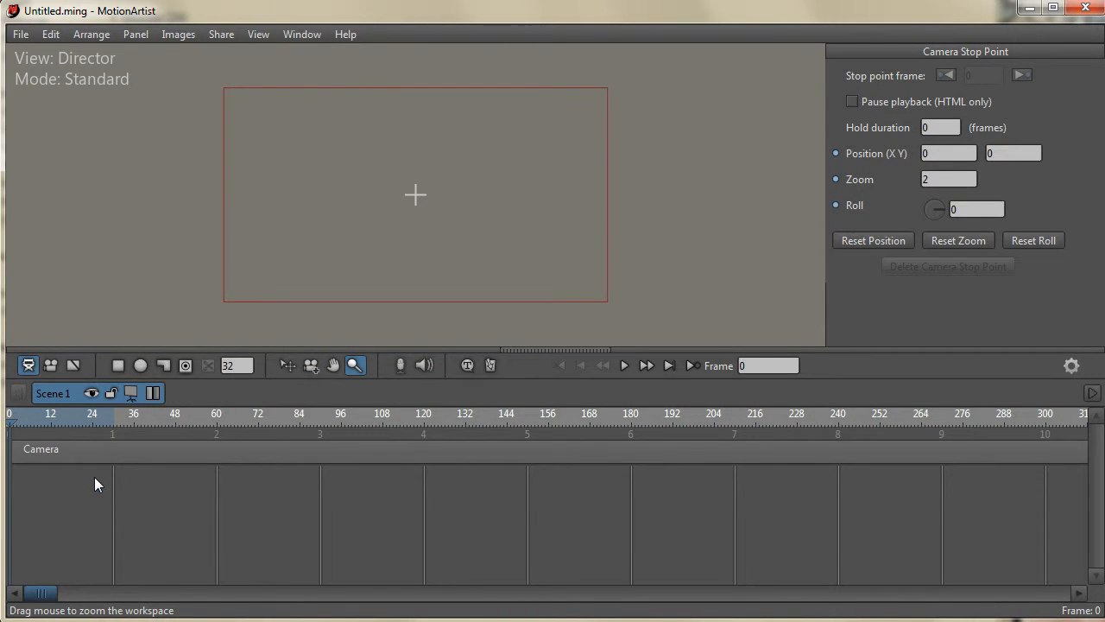
Step: Import all six MP3 files and knowing christ.png from the Knowing Christ folder
left_click(22, 36)
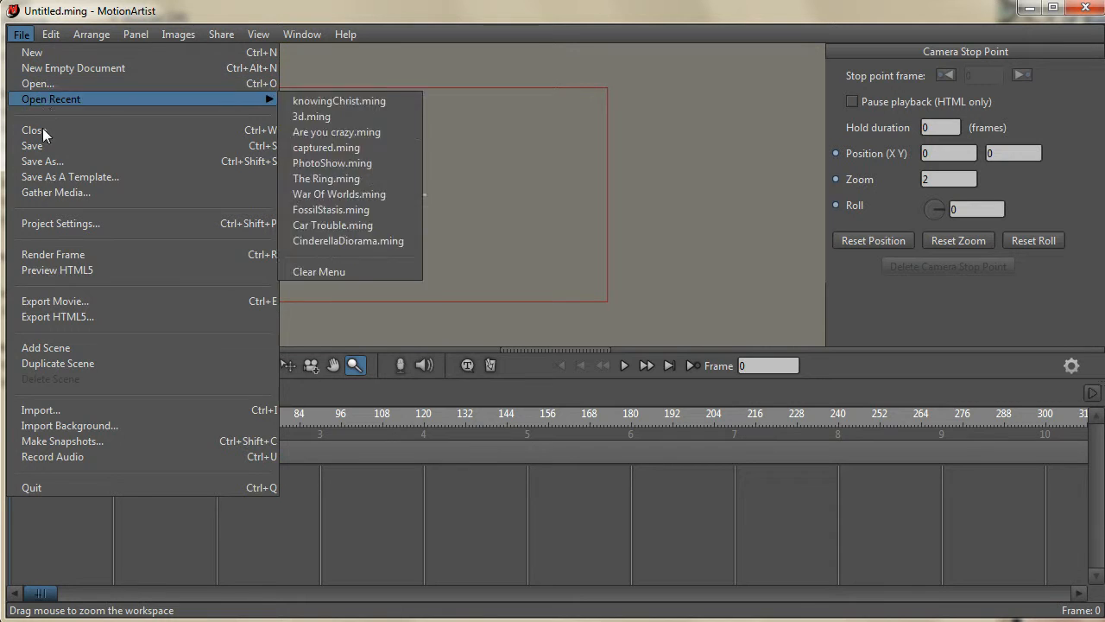
left_click(30, 410)
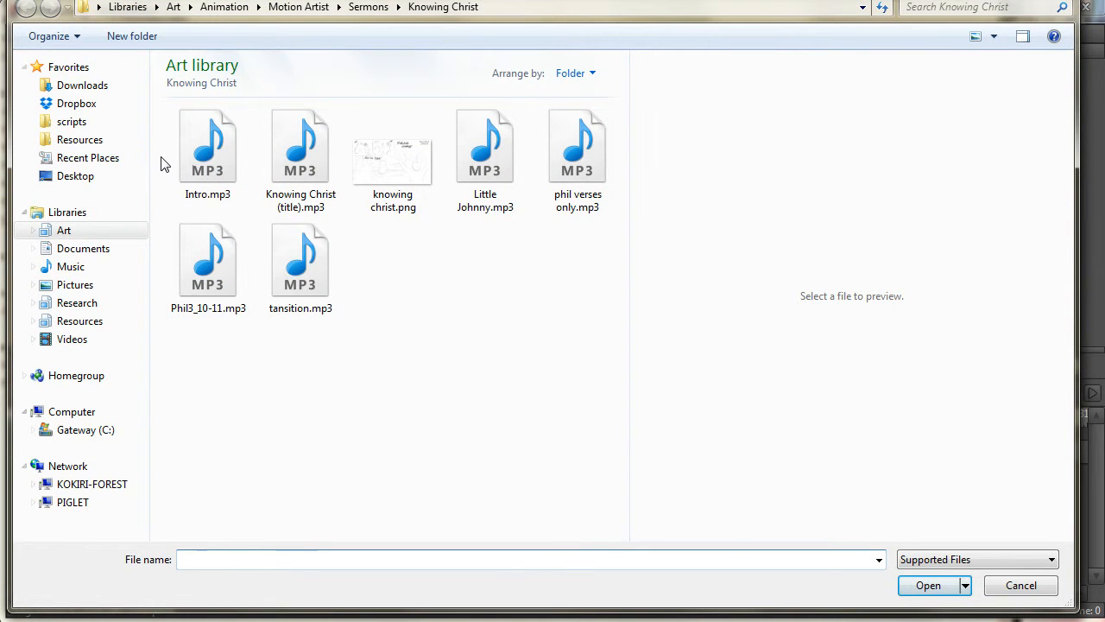
left_click_drag(160, 164, 594, 326)
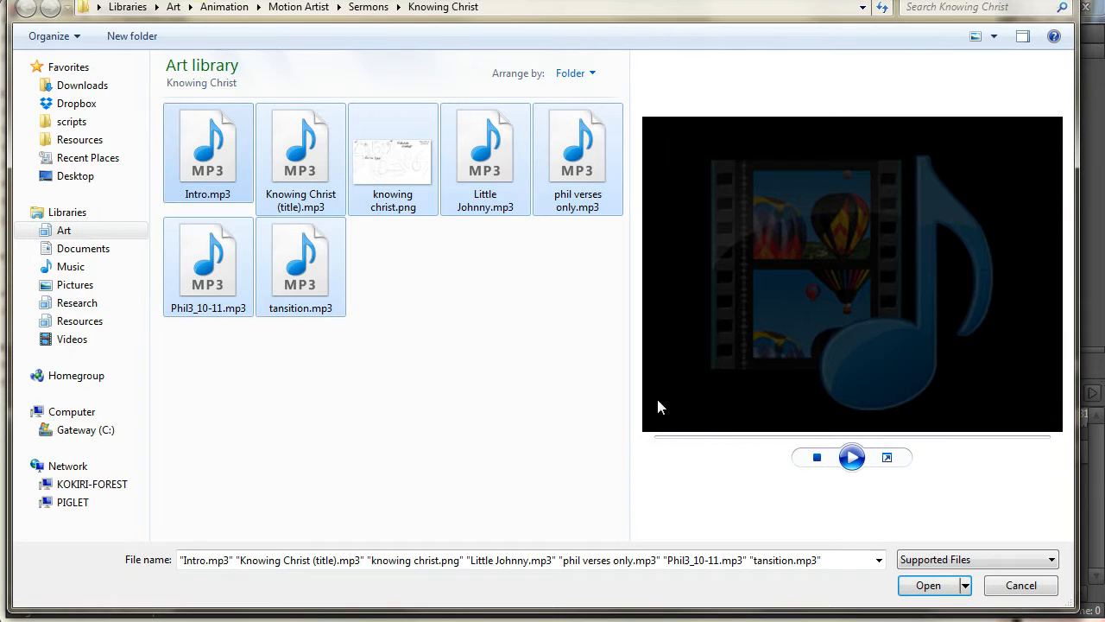
left_click(942, 589)
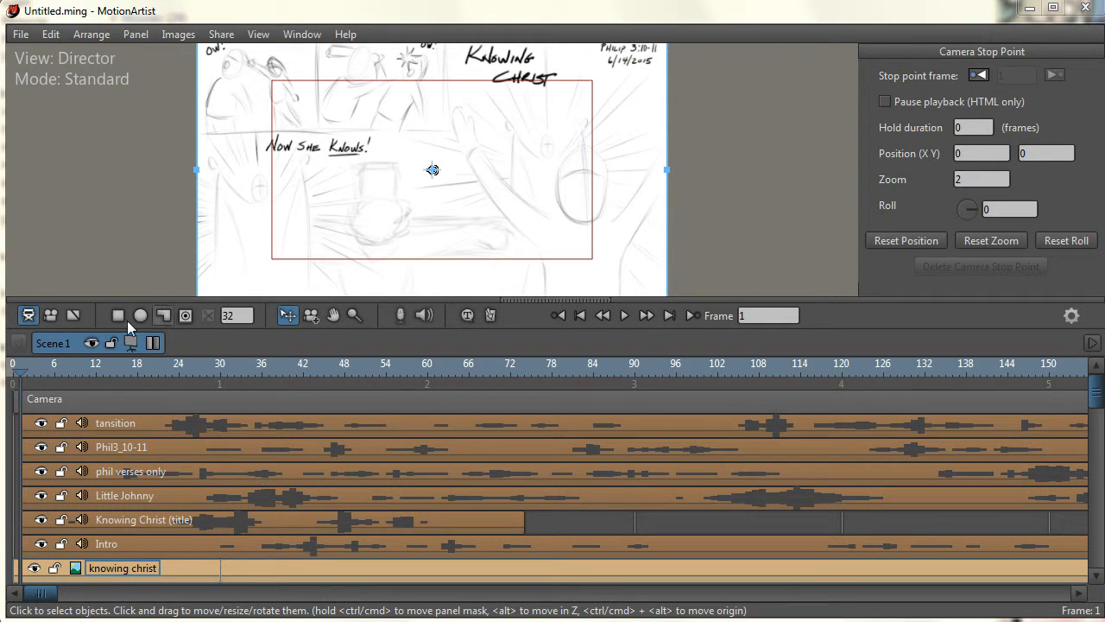
Step: Activate the camera tool, preview the scene in Camera View and return to Director View
left_click(310, 316)
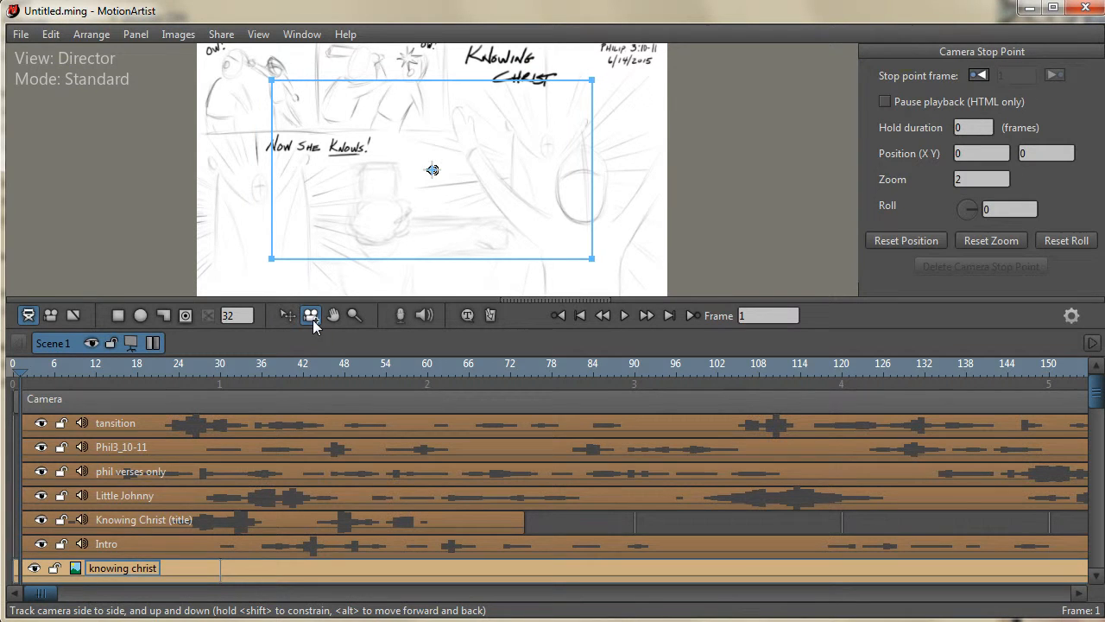
left_click(46, 318)
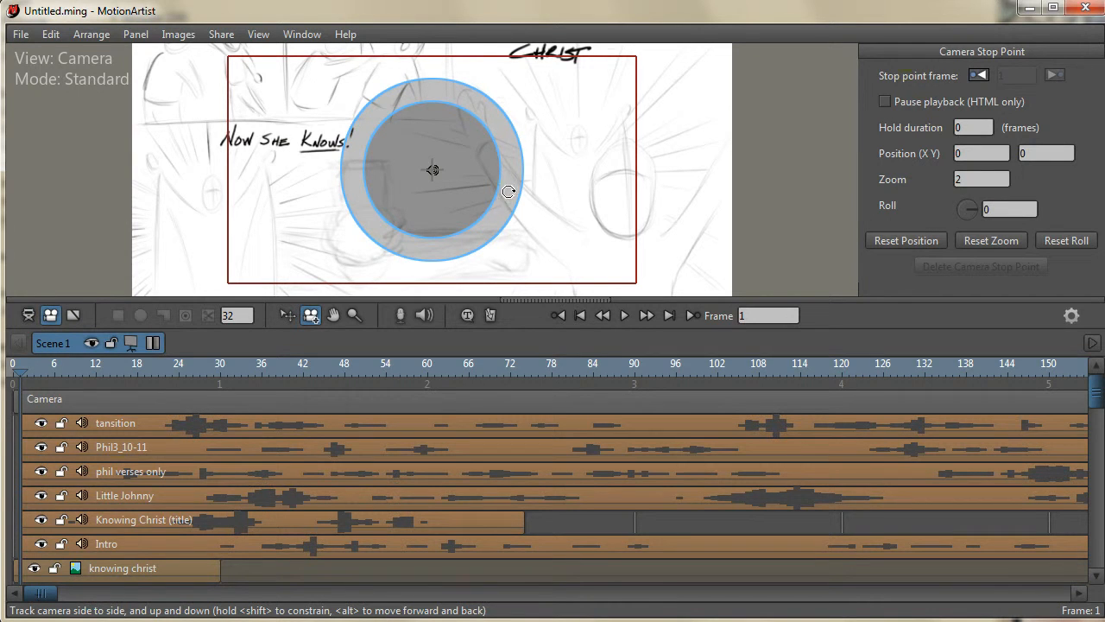
left_click(30, 316)
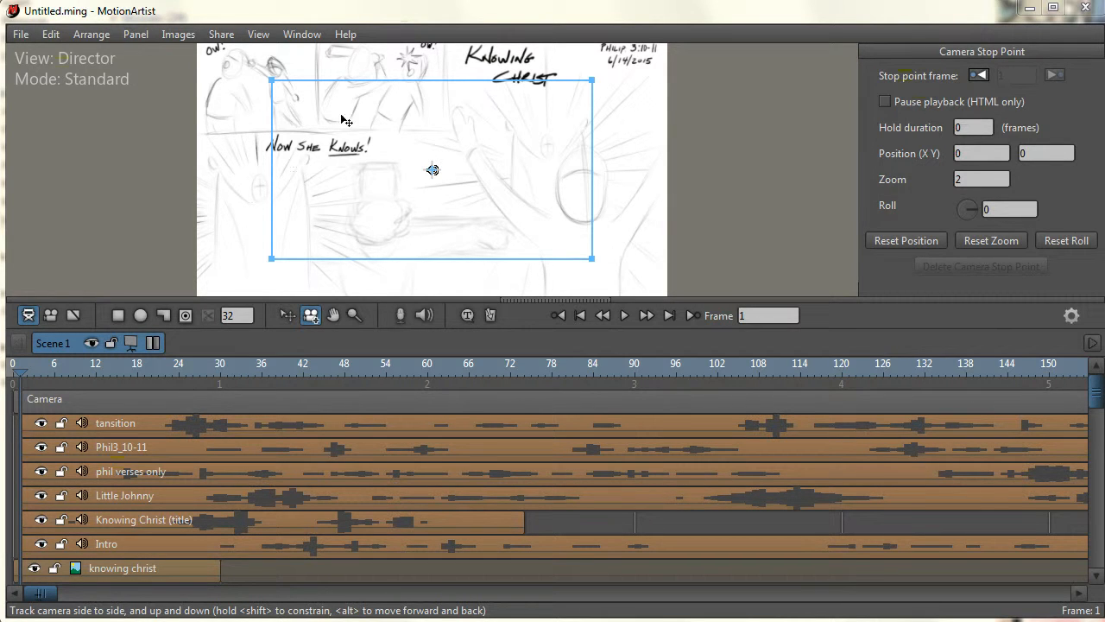
Step: Stagger the audio clips along the timeline, with Knowing Christ (title) at about frame 90, Intro about 148 and Phil3_10-11 about 624
left_click(261, 35)
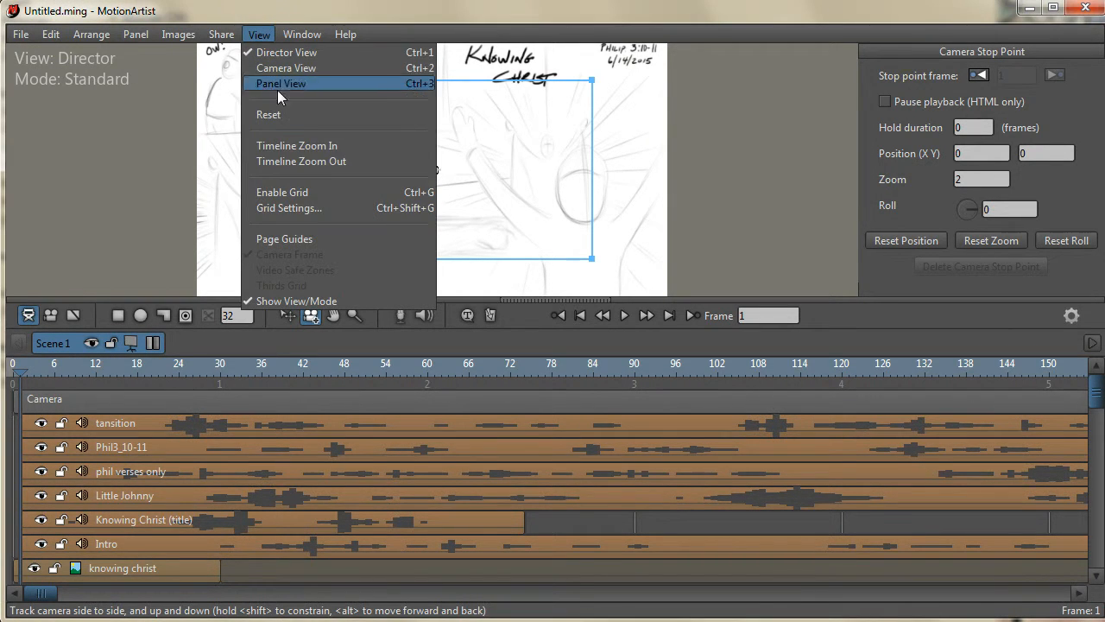
left_click(306, 161)
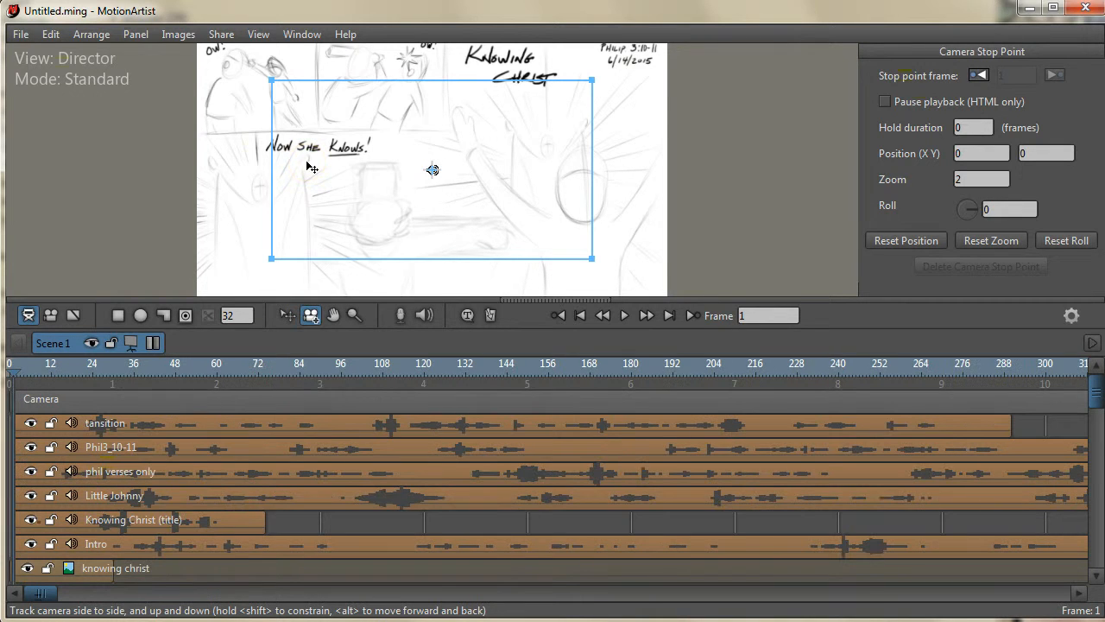
left_click(262, 35)
left_click(273, 161)
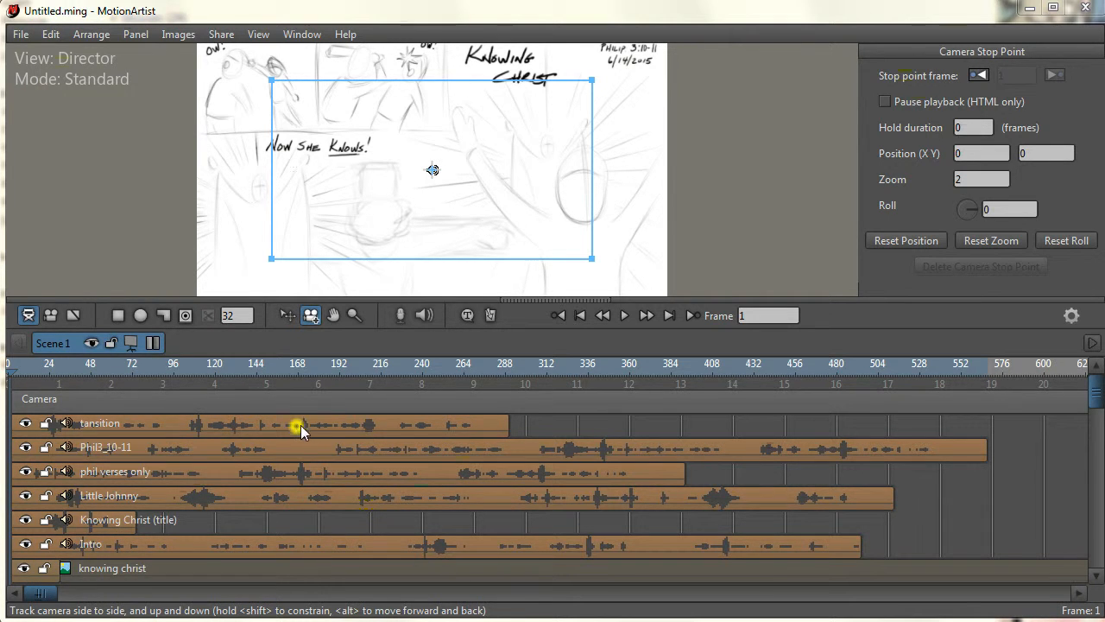
left_click_drag(294, 424, 663, 437)
left_click_drag(540, 448, 829, 449)
left_click_drag(556, 473, 731, 469)
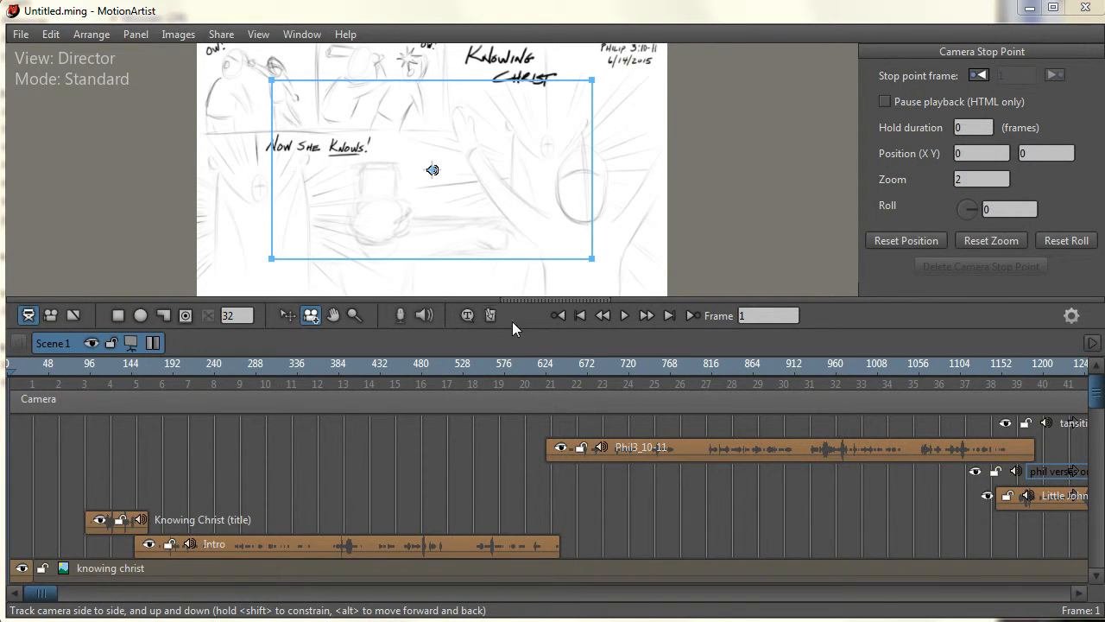
Step: Frame the camera on the Knowing Christ title at frame 0, at position about 0.85, 0.93 and zoom about 4.08
left_click(582, 315)
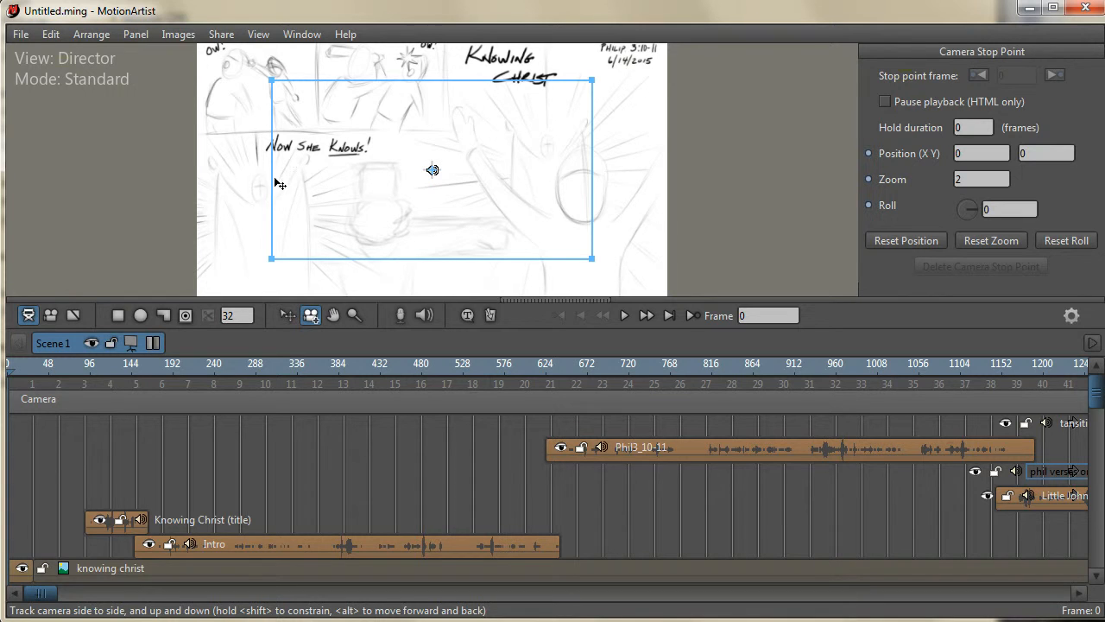
left_click_drag(353, 204, 434, 198)
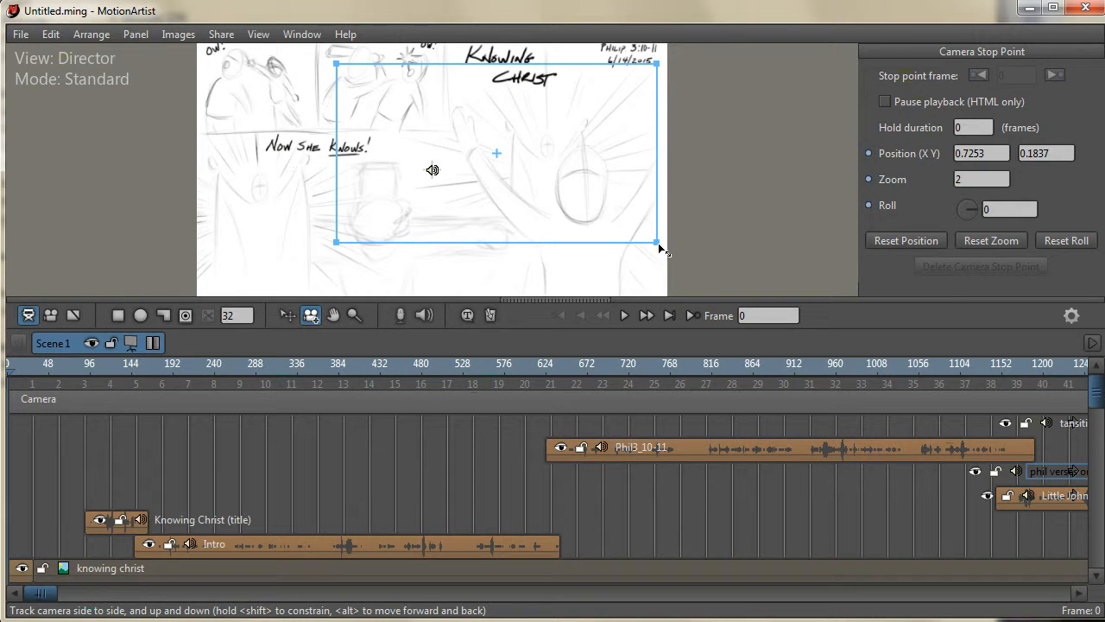
left_click_drag(659, 249, 562, 115)
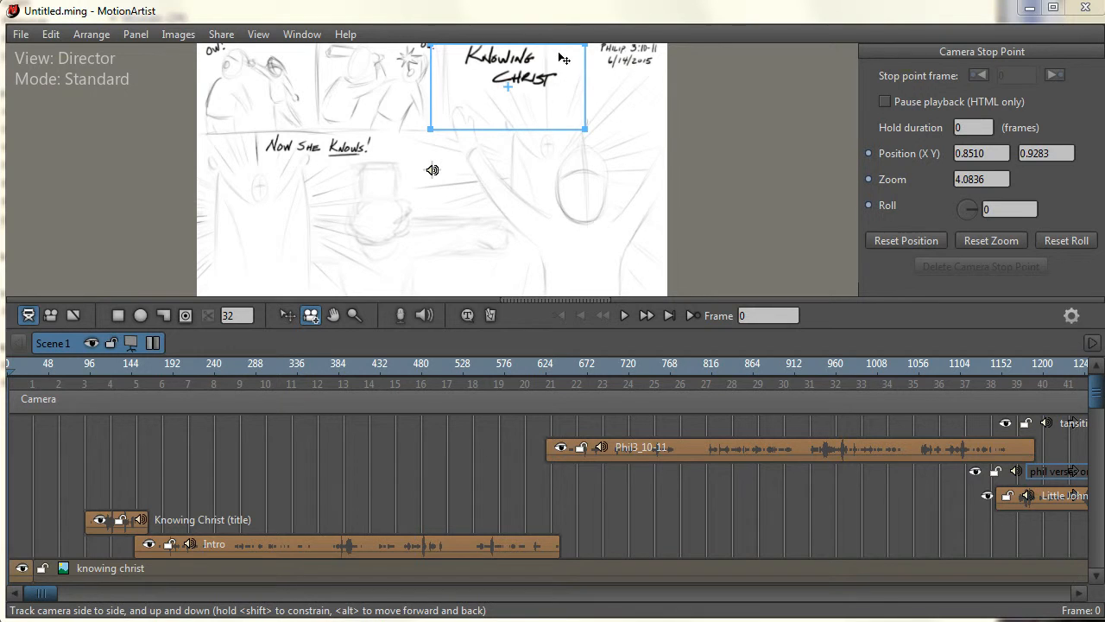
Step: Add a camera stop point at frame 89, where the Knowing Christ (title) audio begins
left_click(84, 366)
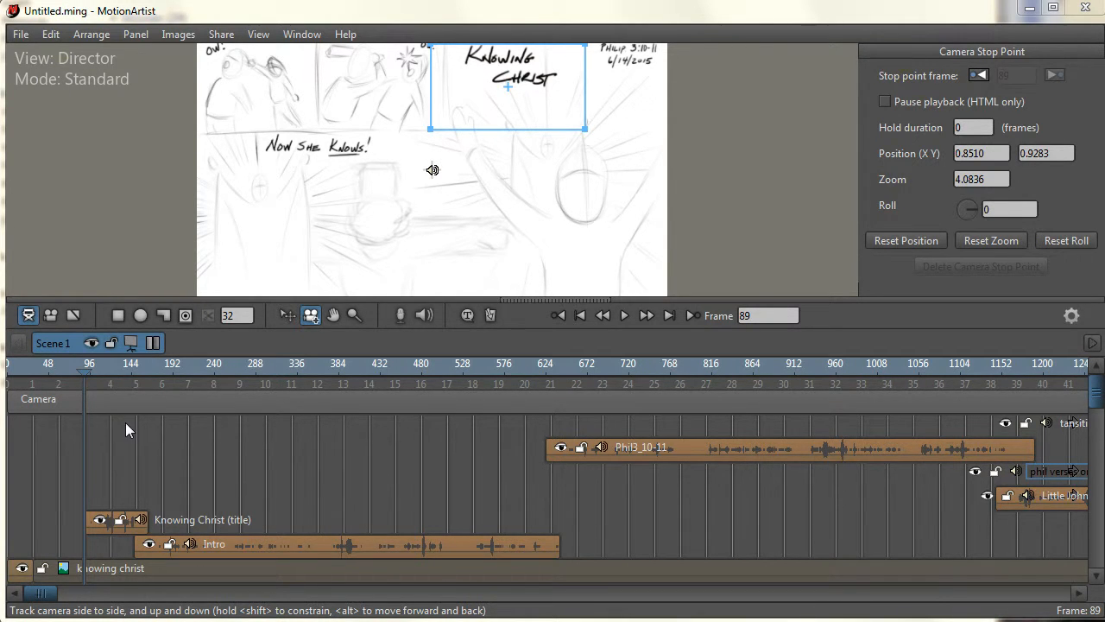
left_click(551, 111)
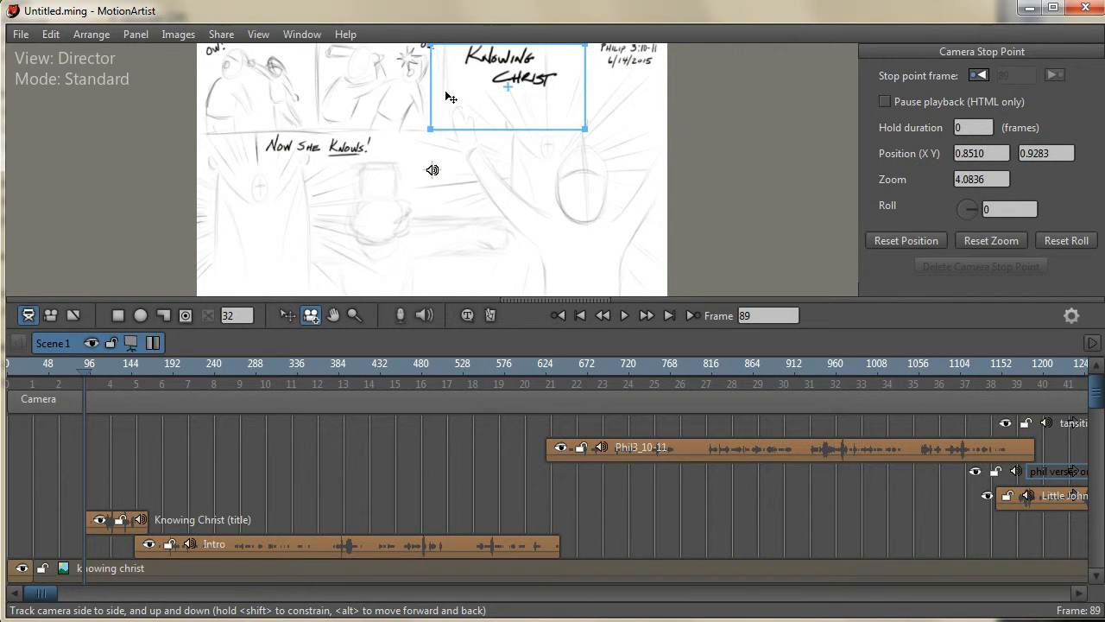
left_click(96, 33)
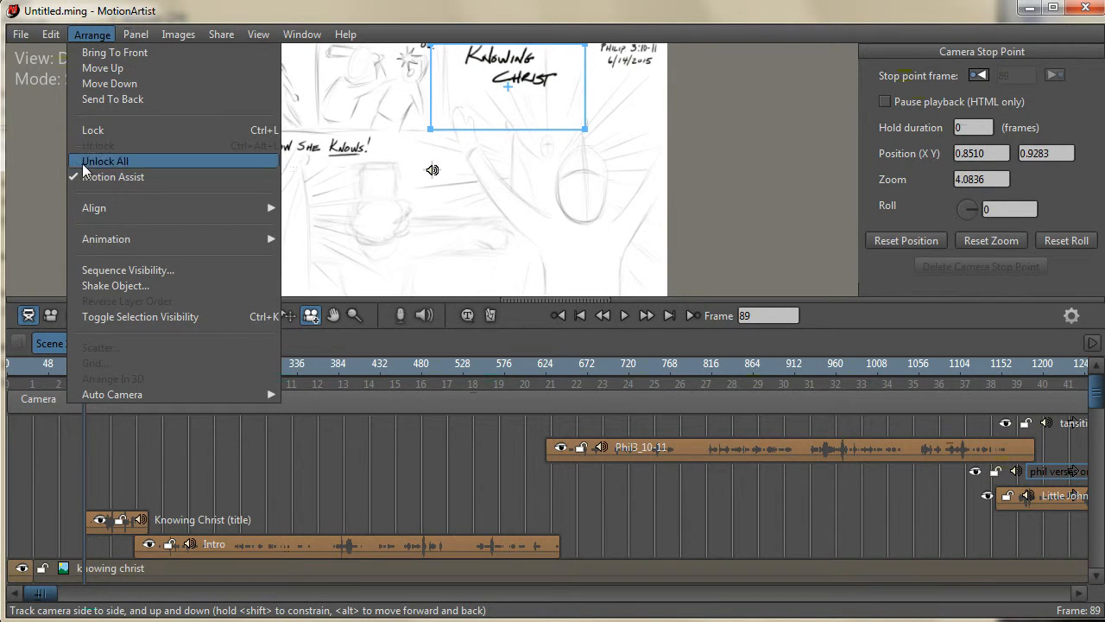
mouse_move(83, 241)
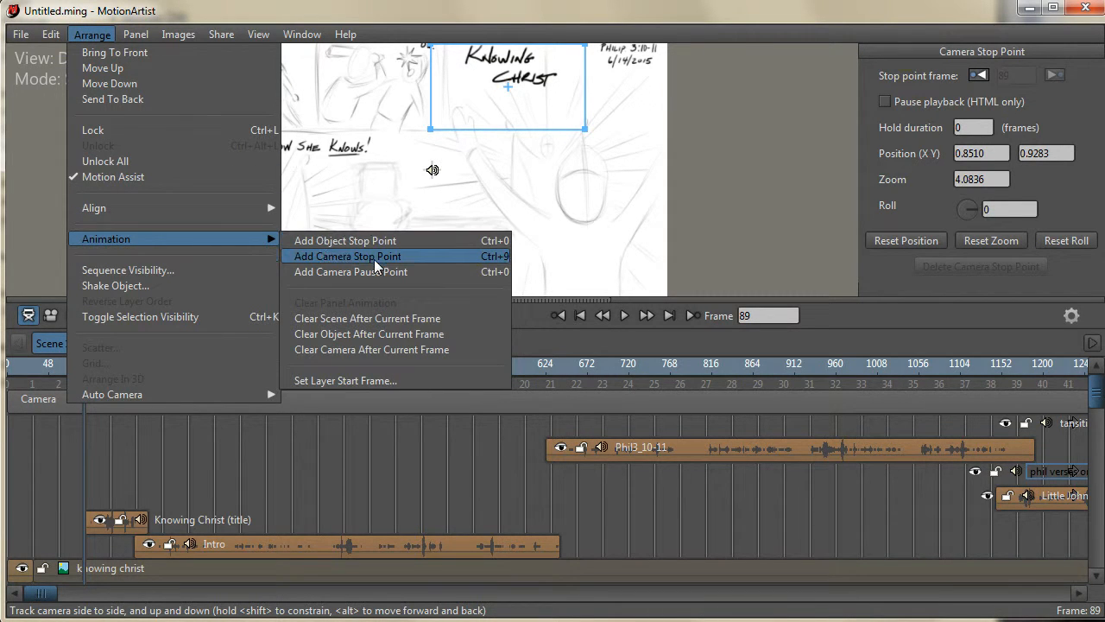
left_click(494, 257)
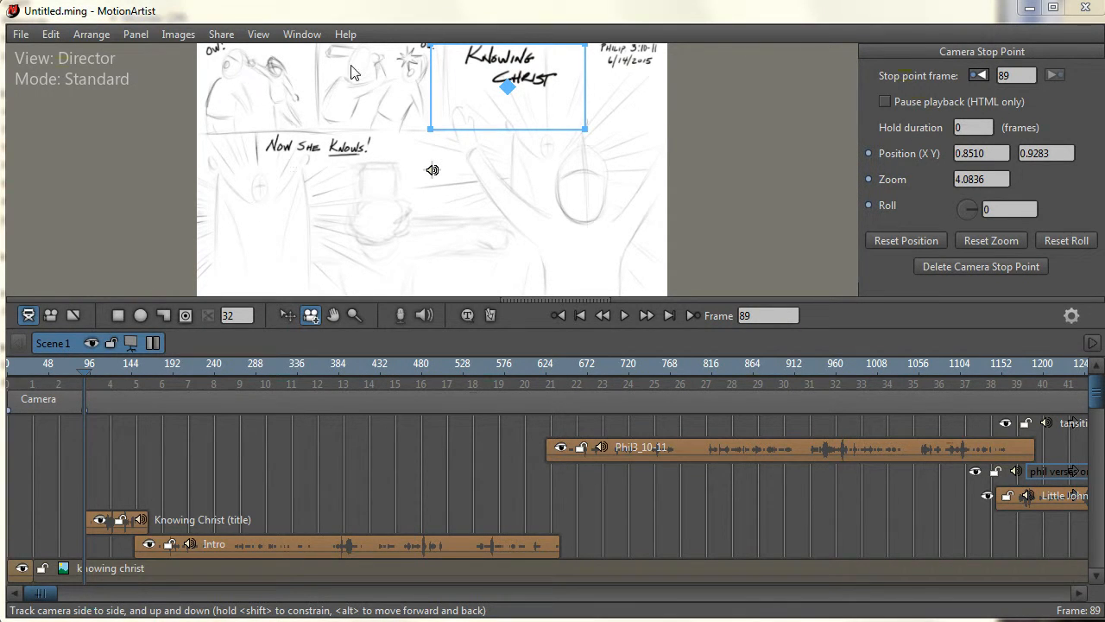
Step: Look over the Default keyboard shortcut settings and the available shortcut sets
left_click(346, 34)
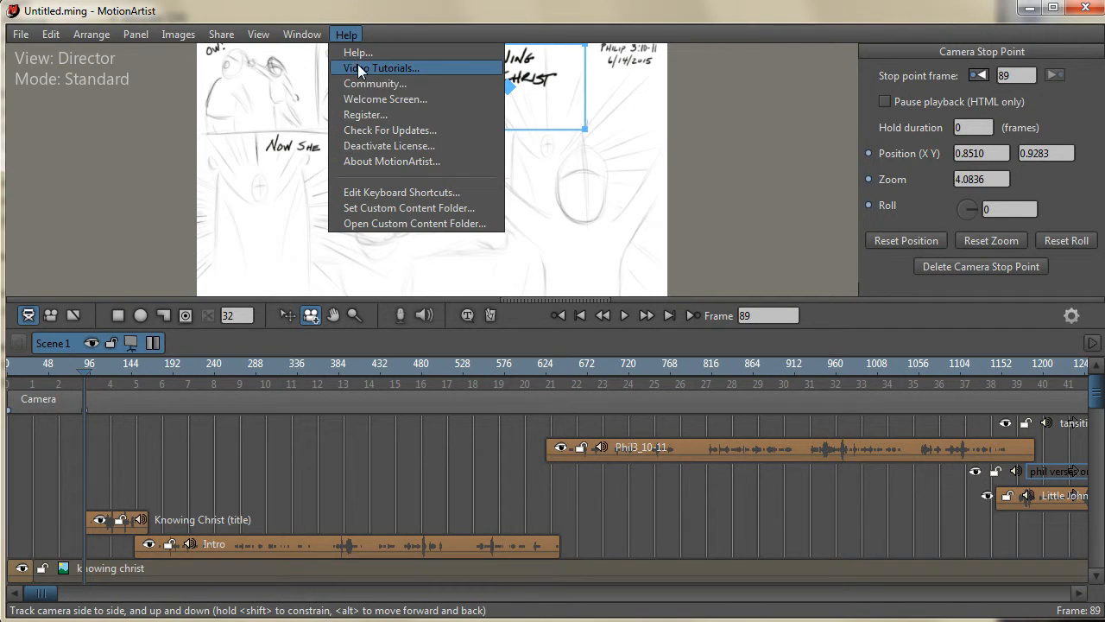
left_click(373, 191)
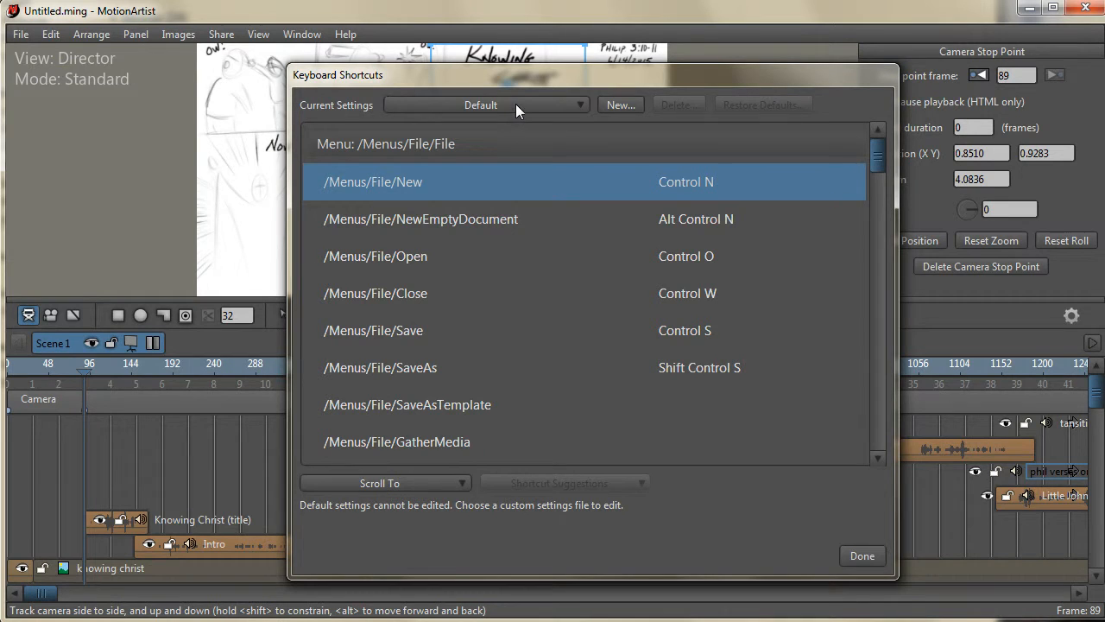
left_click(516, 103)
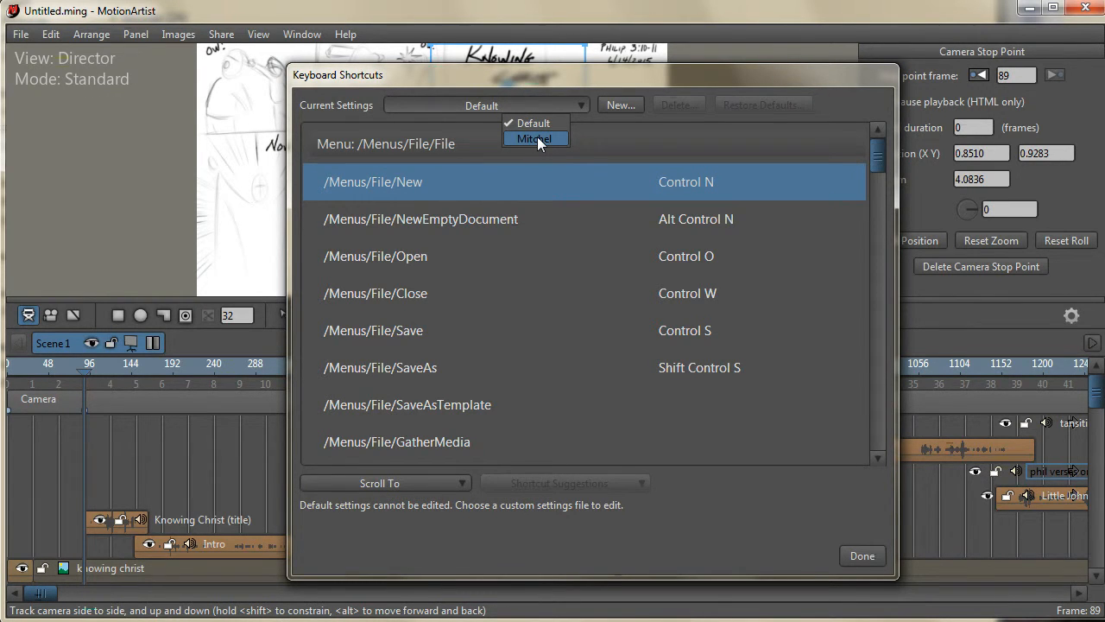
left_click(545, 123)
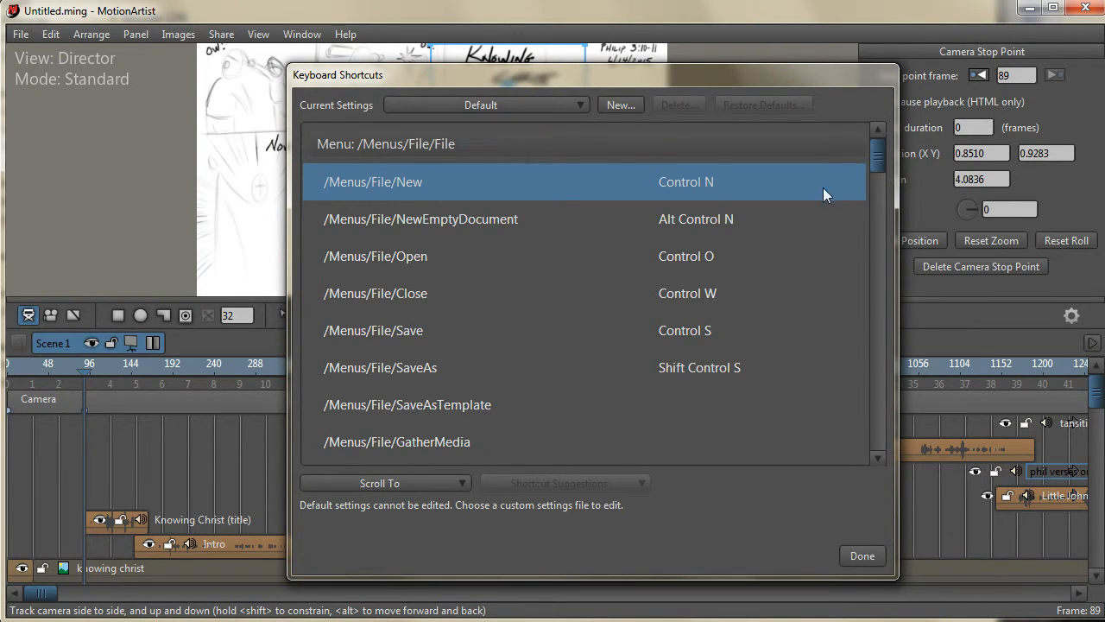
left_click_drag(876, 165, 885, 138)
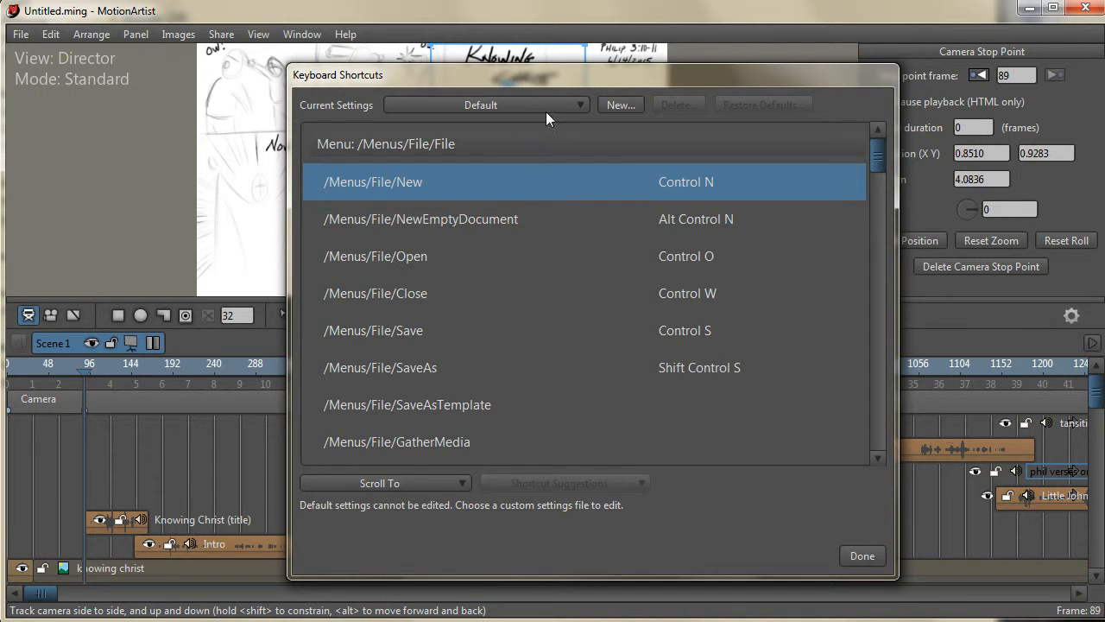
left_click(862, 555)
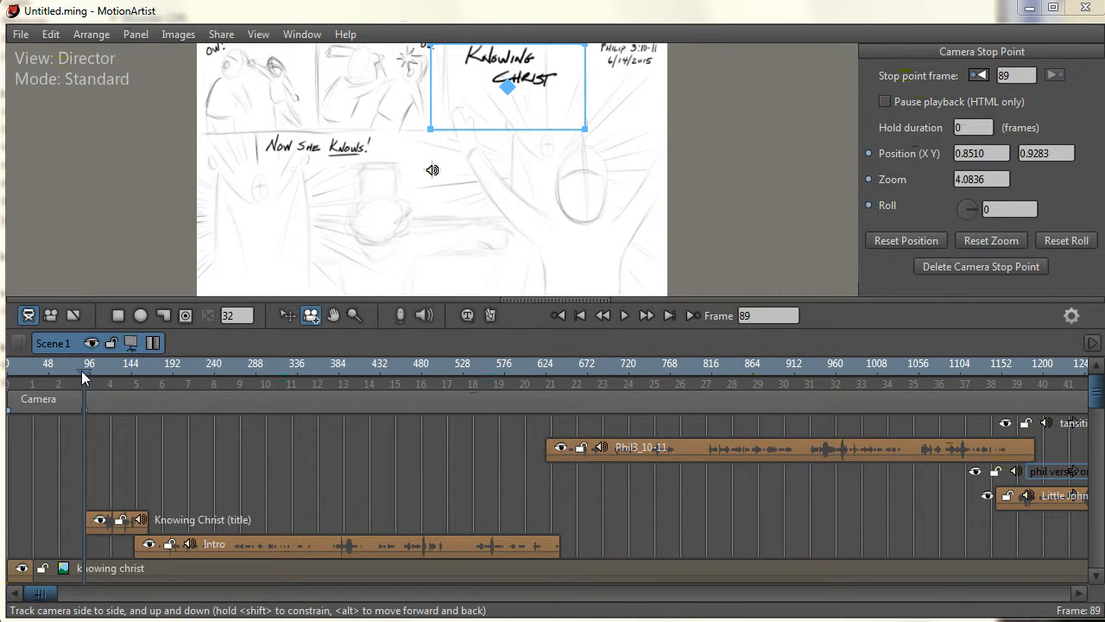
Step: Frame the camera on the Bible reference and date at frame 170, at position about 2.11, 1.16 and zoom about 6.65
left_click_drag(81, 371, 154, 370)
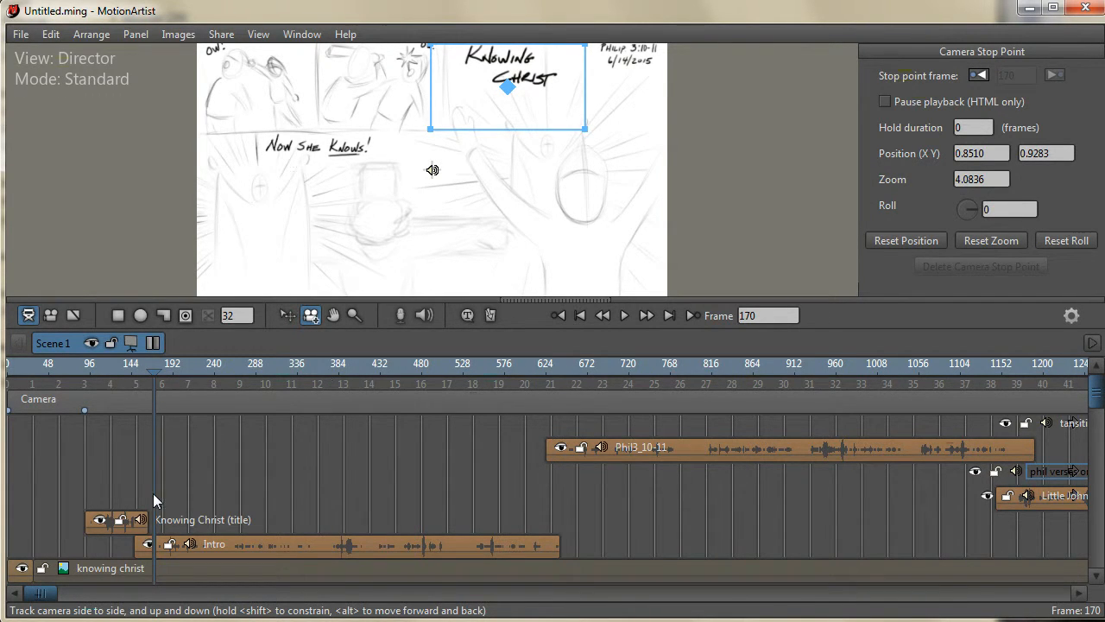
left_click_drag(528, 98, 639, 94)
left_click_drag(691, 122, 647, 79)
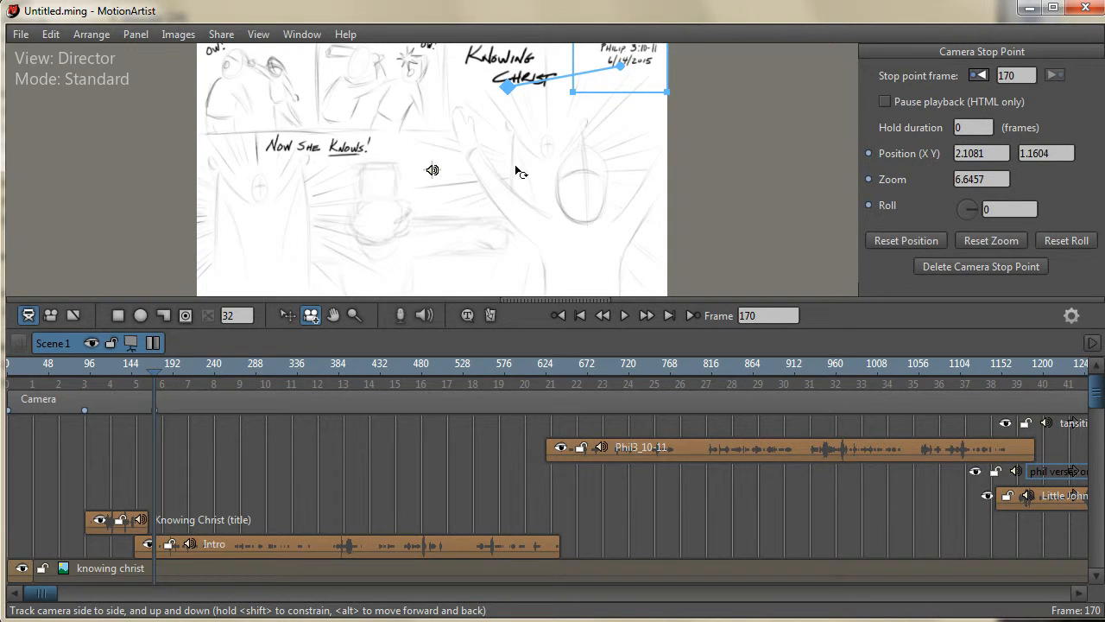
Step: Scrub the timeline between frames 89 and 265 to review the camera move from the title to the date
left_click_drag(149, 370, 84, 383)
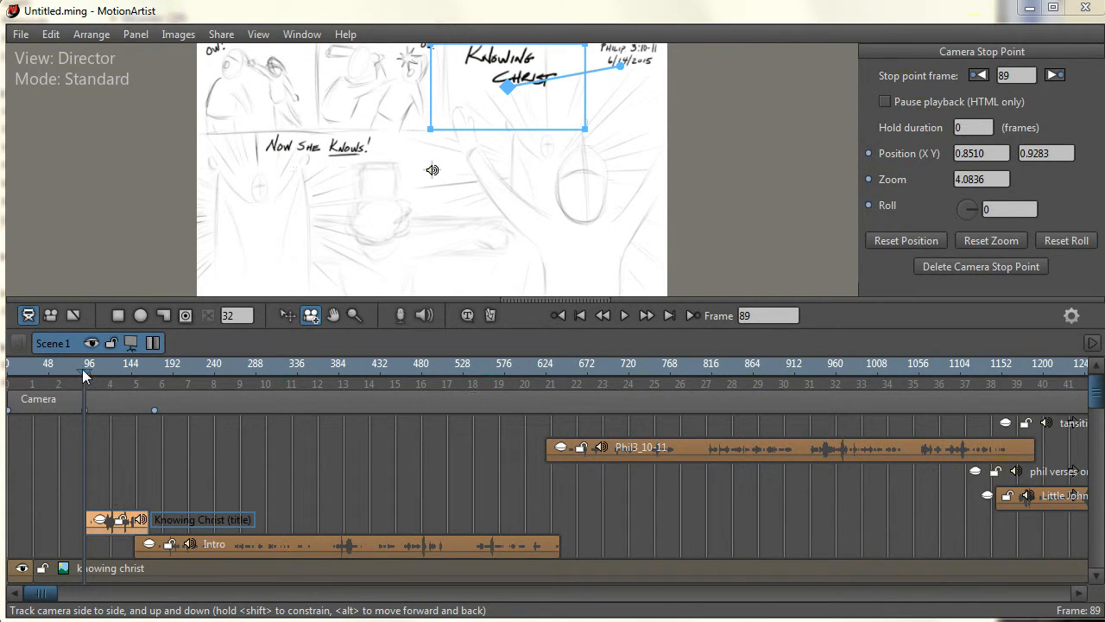
left_click_drag(82, 369, 235, 376)
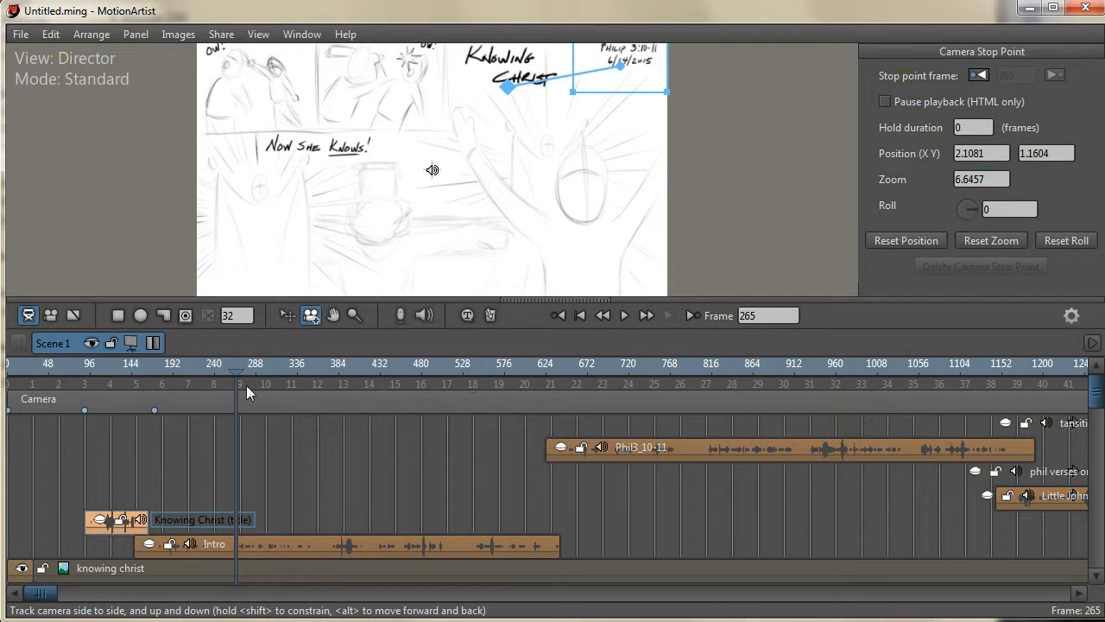
left_click_drag(237, 370, 110, 417)
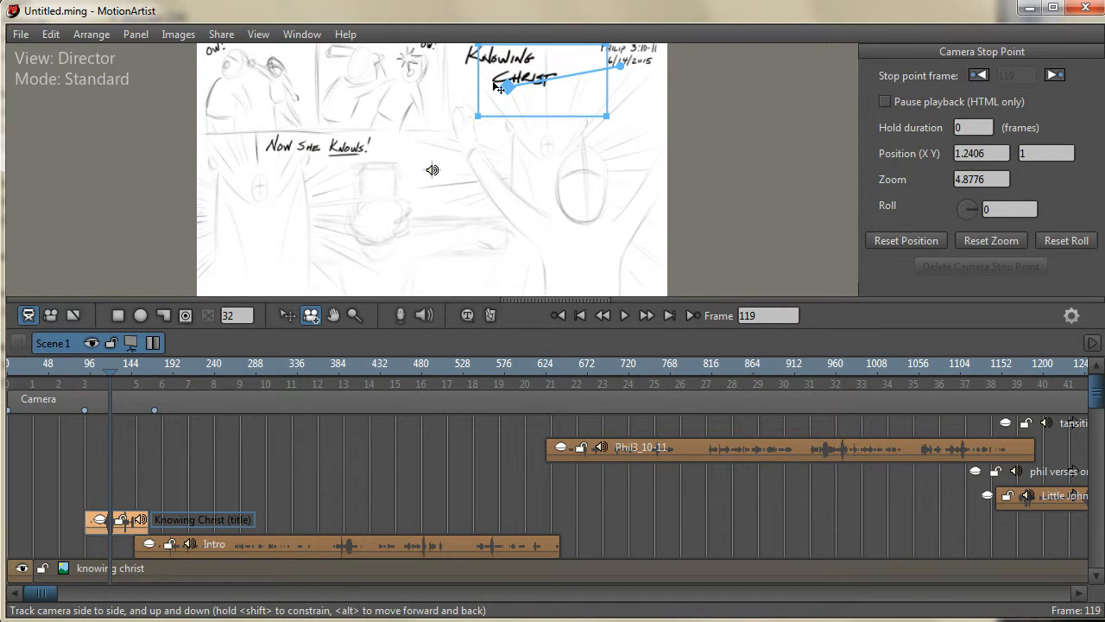
left_click(106, 370)
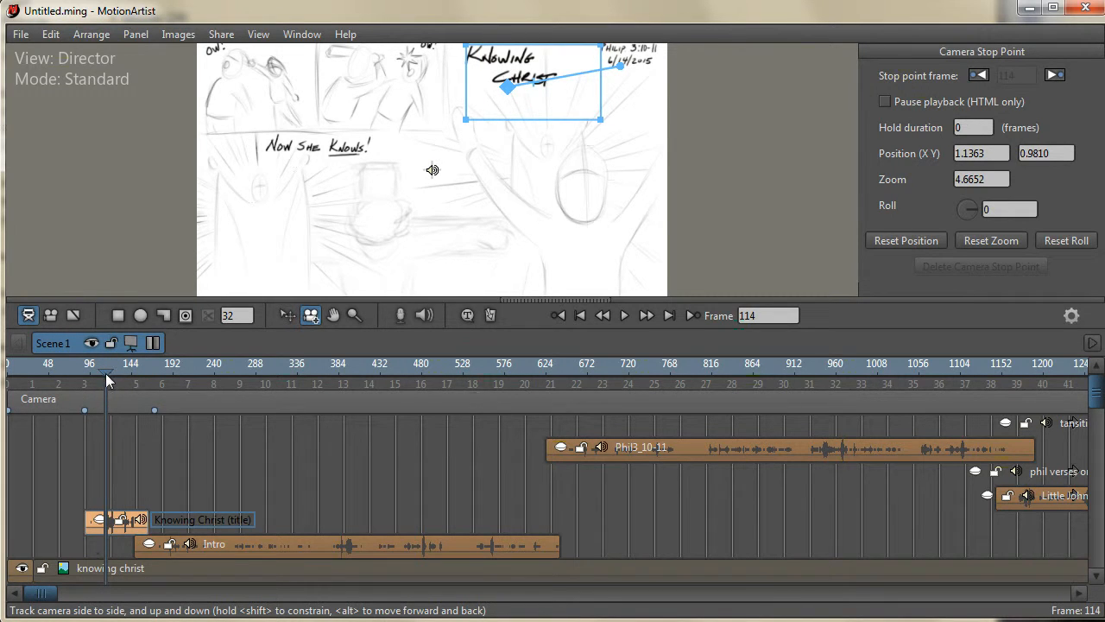
Step: Set the hold duration of the camera stop point at frame 89 to 68 frames
left_click_drag(105, 373, 154, 381)
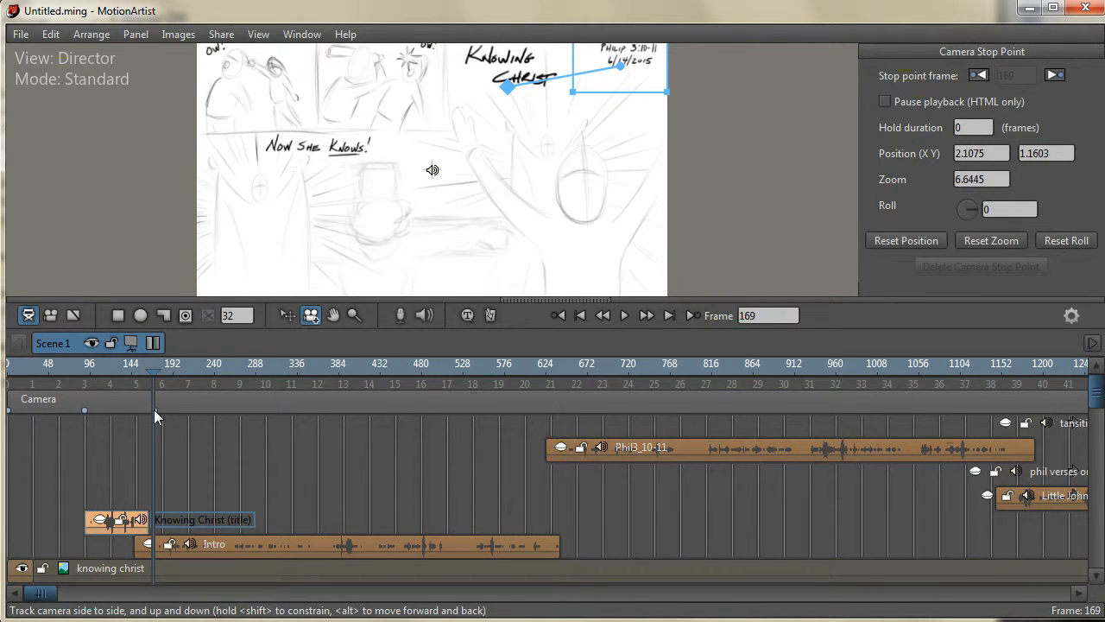
left_click_drag(151, 381, 126, 382)
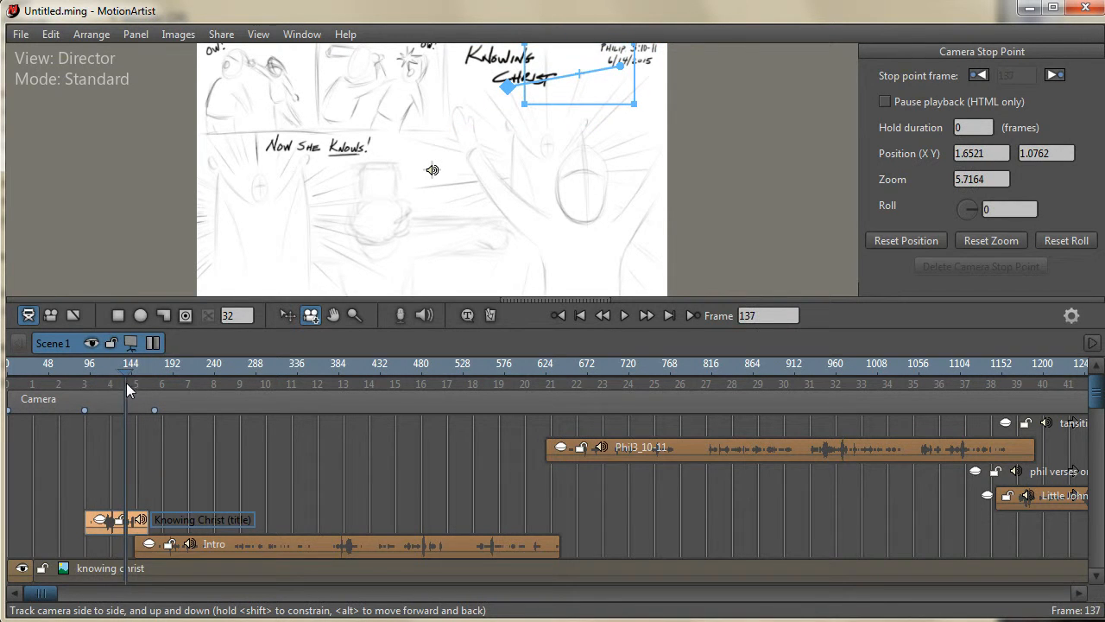
left_click(83, 410)
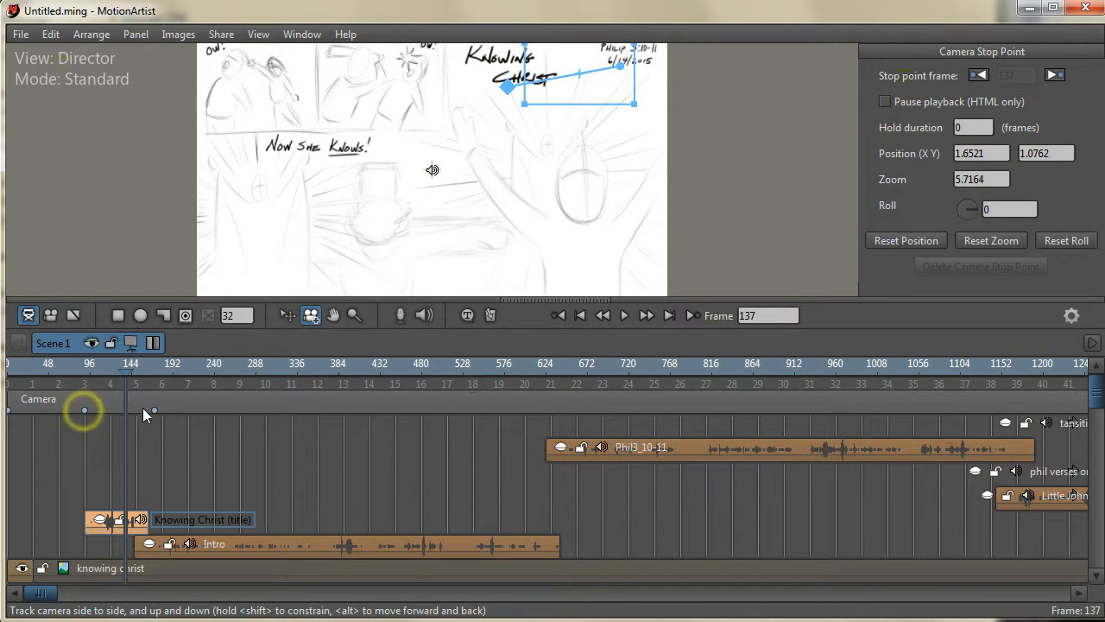
left_click(82, 412)
left_click(84, 412)
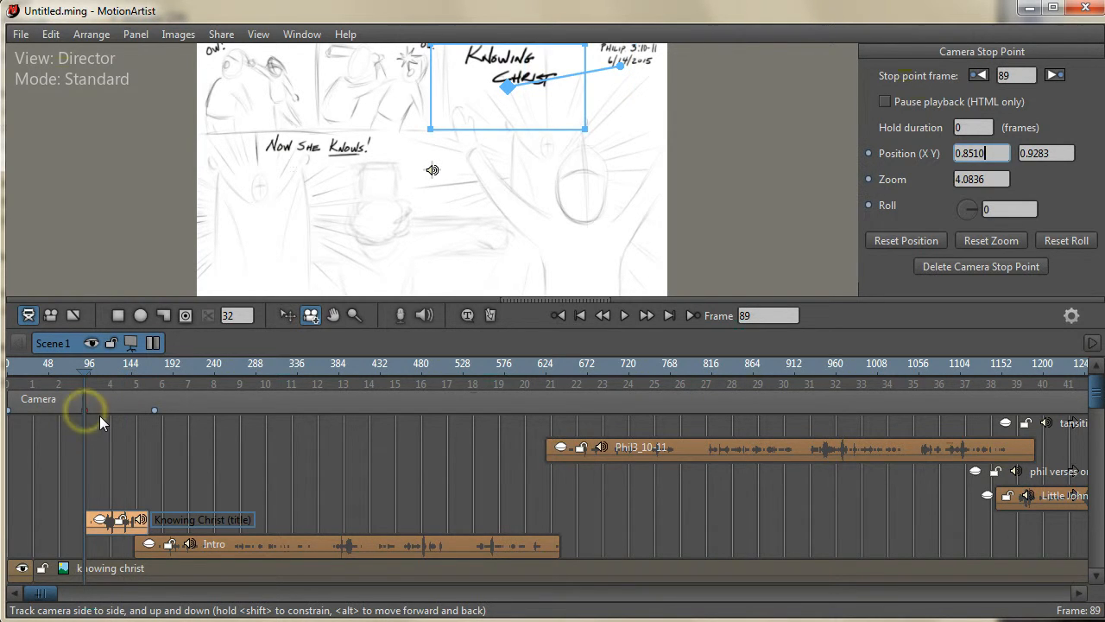
left_click(984, 127)
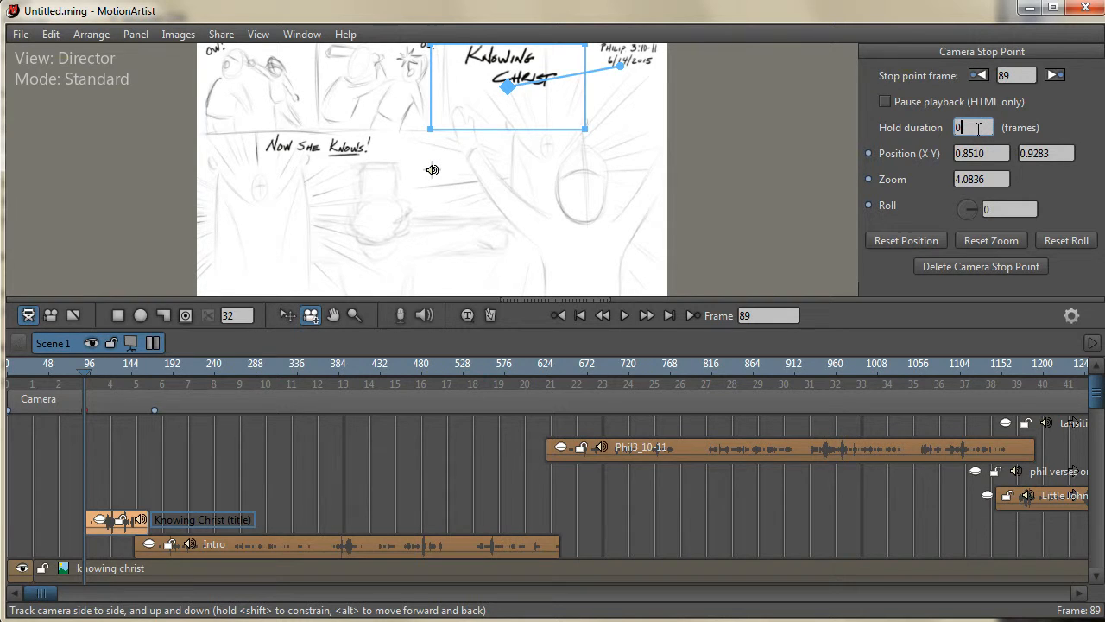
key("BackSpace")
type("13")
key("BackSpace")
key("BackSpace")
type("29")
scroll(977, 135, "up", 20)
scroll(977, 135, "up", 6)
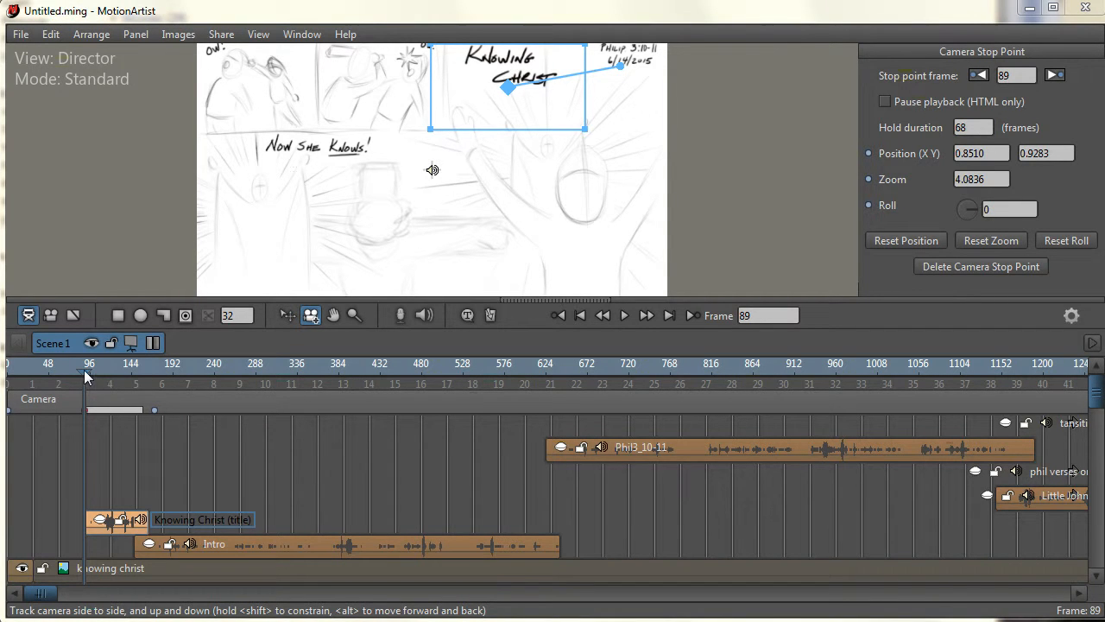
Step: Add a camera stop point at frame 611, keeping the camera framed on the Bible reference and date
left_click_drag(81, 370, 155, 385)
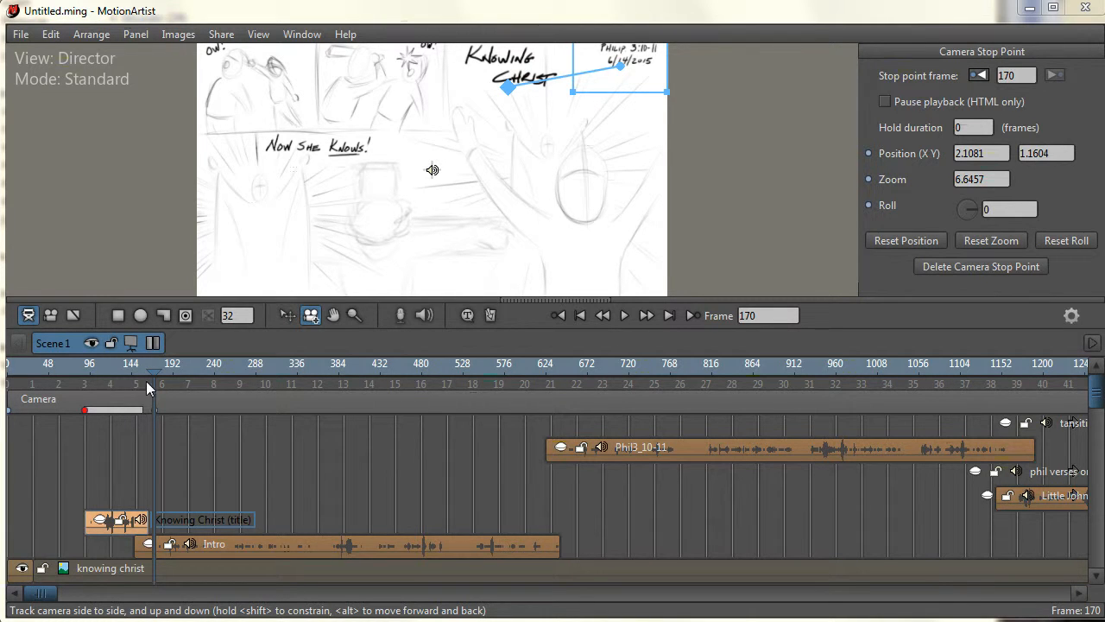
left_click_drag(152, 371, 536, 398)
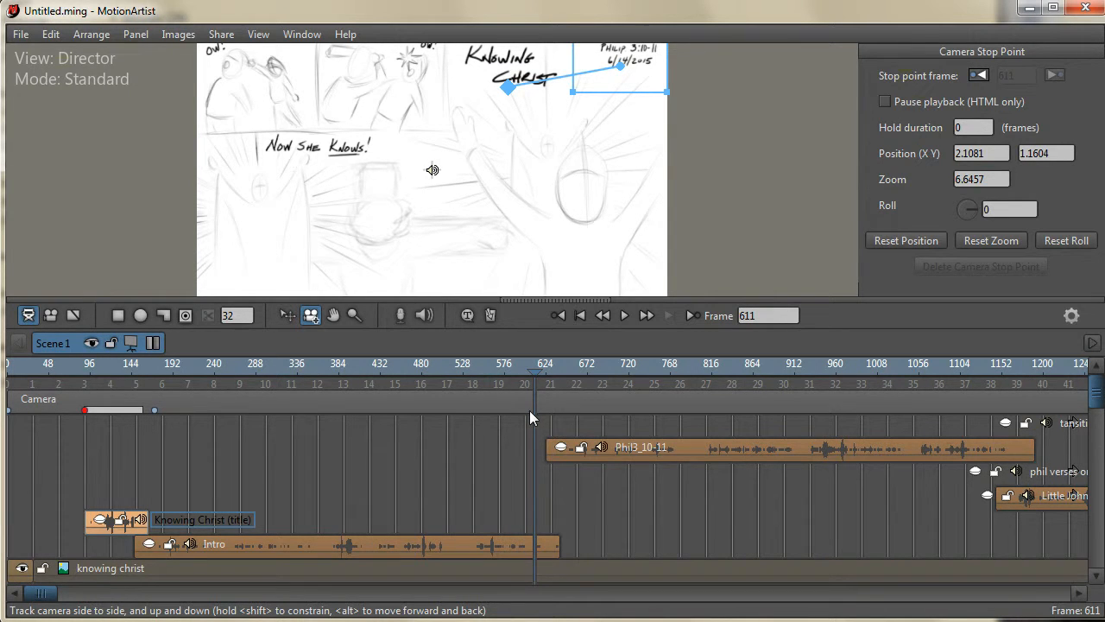
left_click(87, 36)
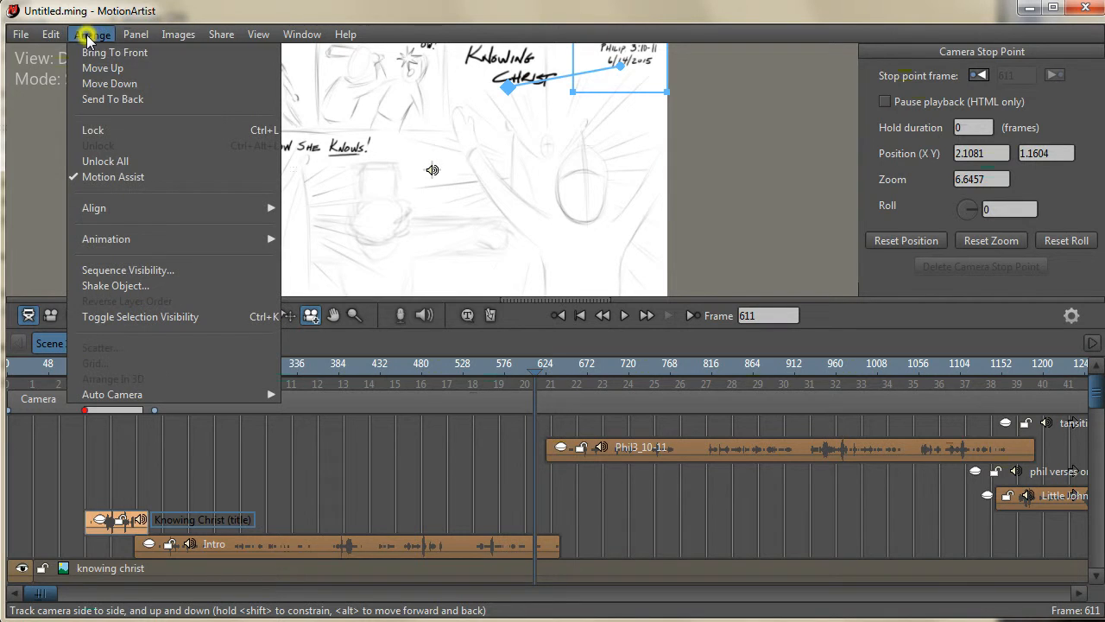
mouse_move(108, 240)
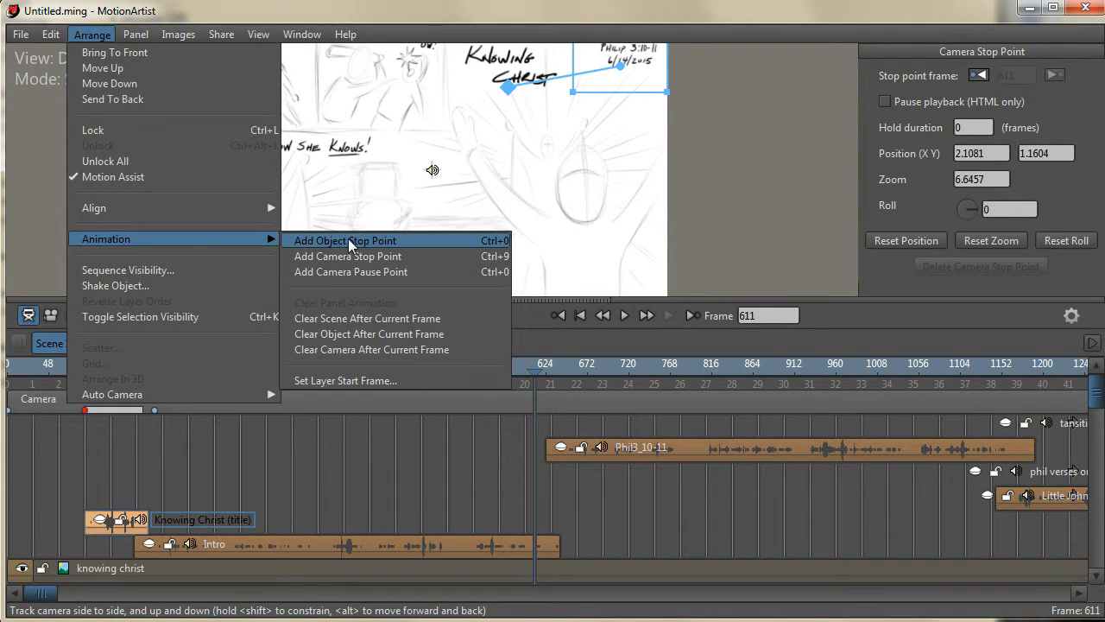
left_click(309, 256)
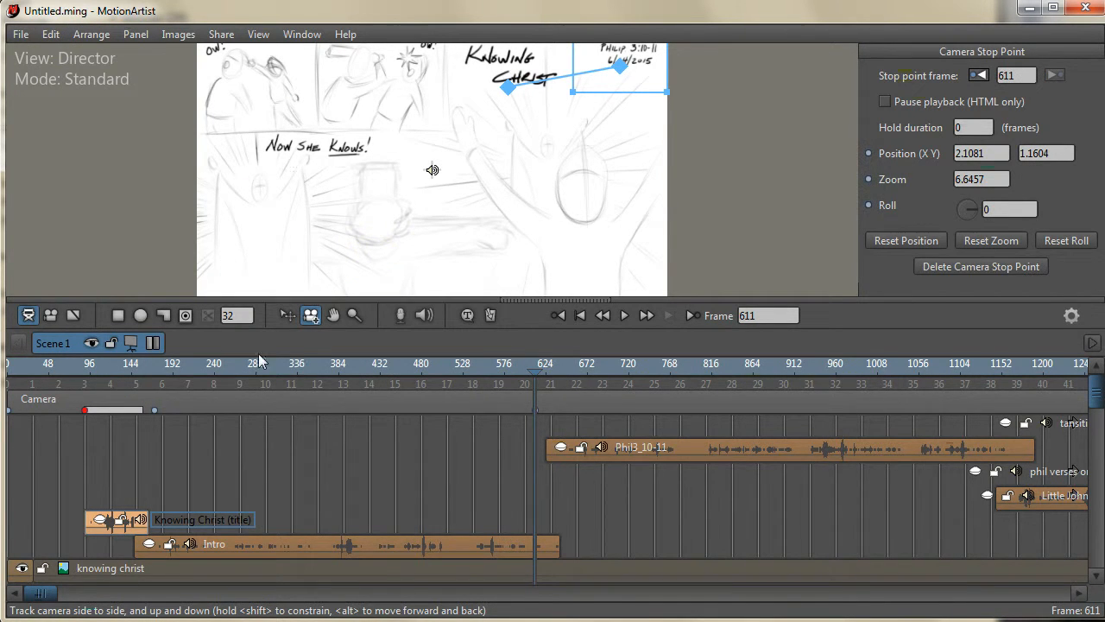
Step: At frame 663, frame the camera on the figure left of the Now She Knows! caption, at about -1.95, -0.21 with zoom about 5.15
left_click_drag(148, 365, 368, 380)
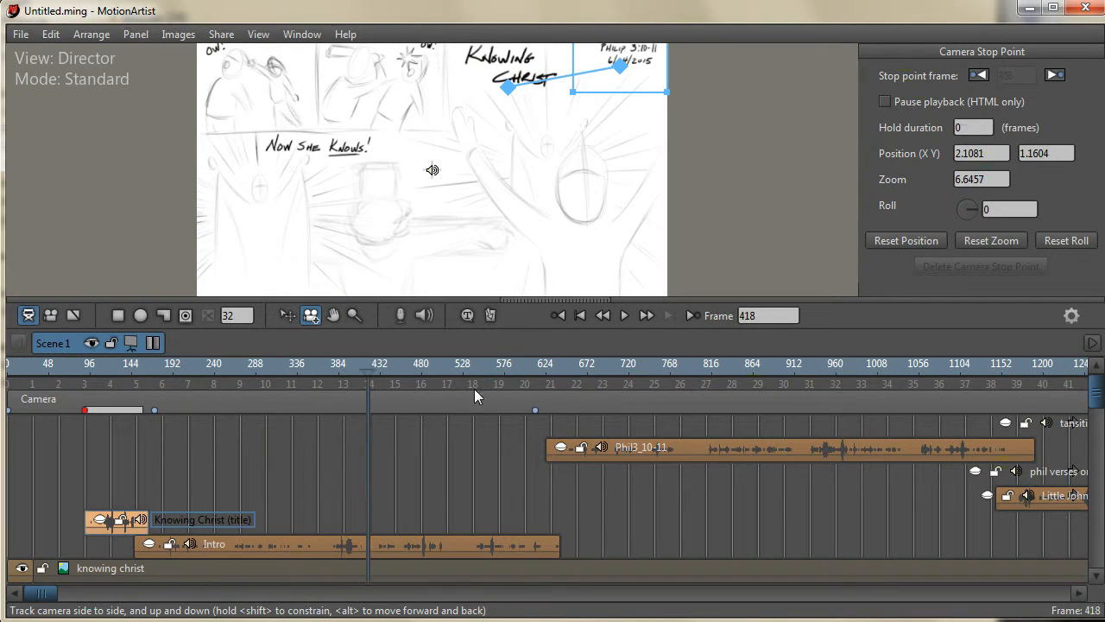
left_click_drag(474, 388, 535, 384)
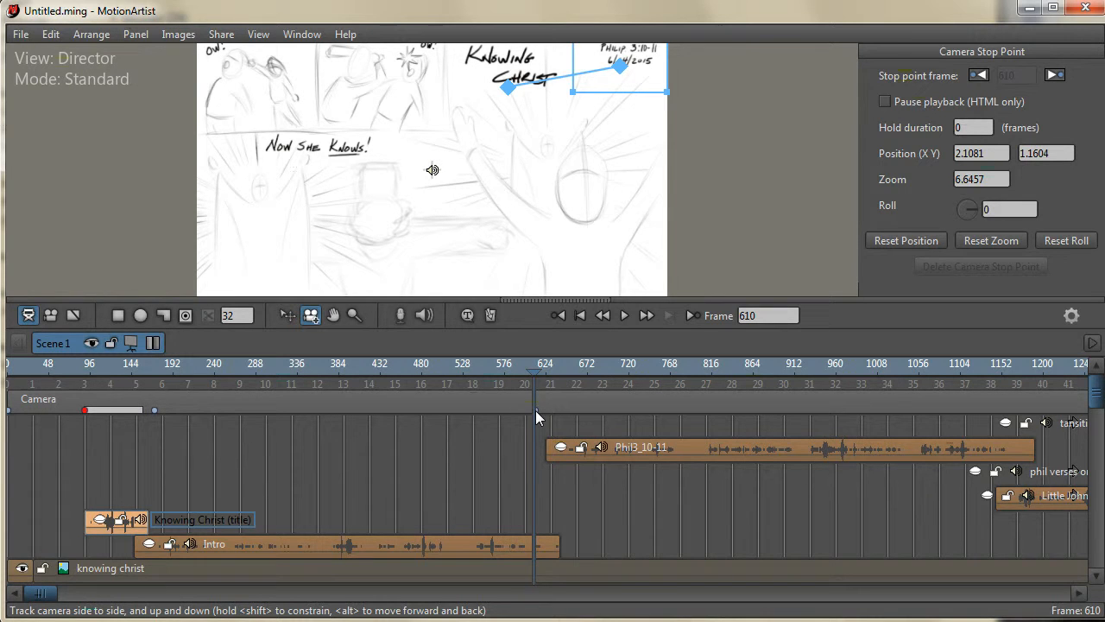
left_click(536, 374)
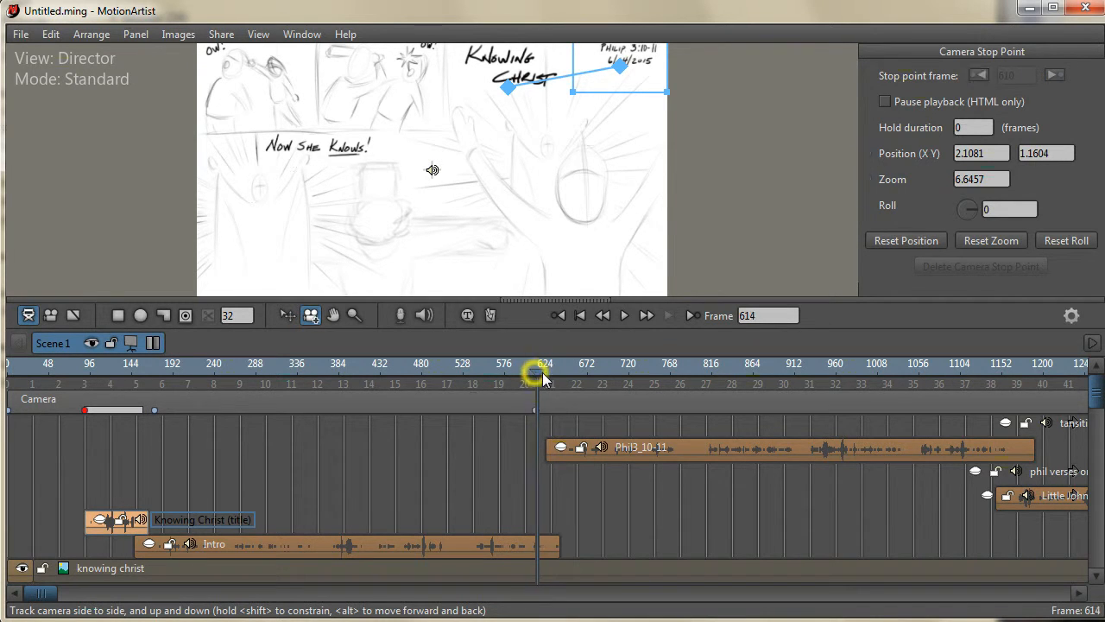
left_click_drag(543, 377, 580, 376)
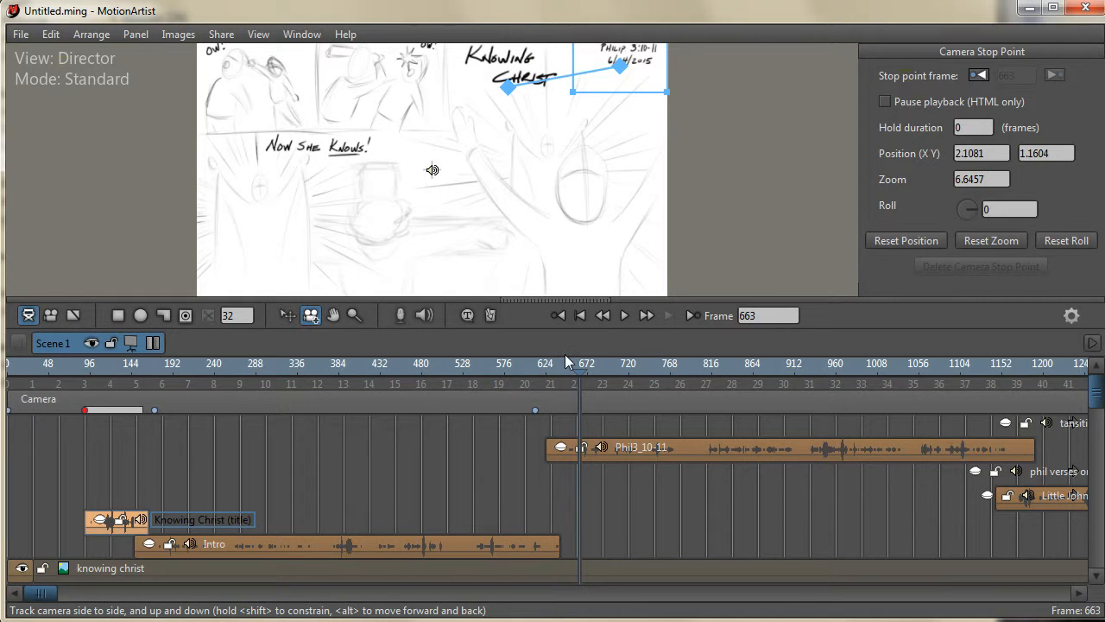
left_click_drag(646, 81, 318, 229)
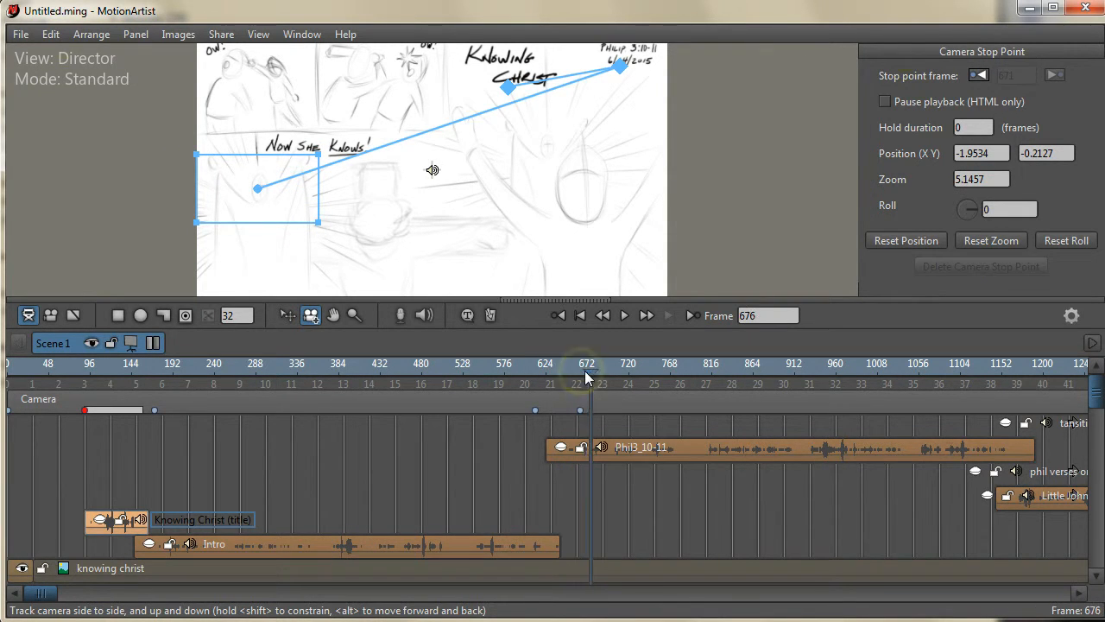
Step: Add a camera stop point at frame 1141, just before the Little Johnny audio begins, with the current framing
left_click_drag(585, 370, 993, 390)
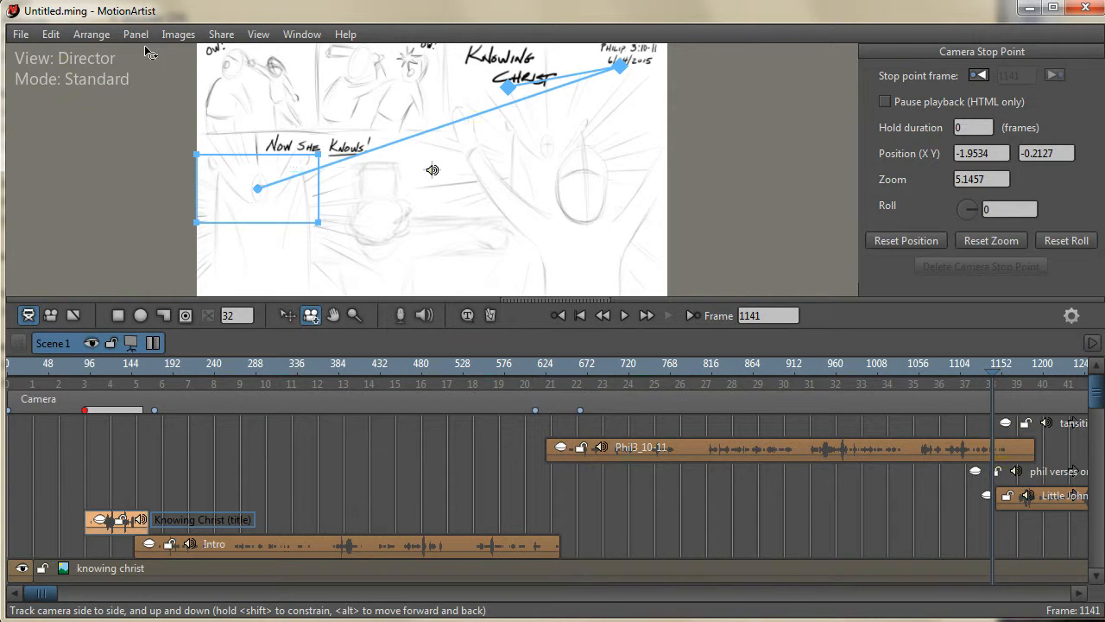
left_click(91, 35)
mouse_move(106, 245)
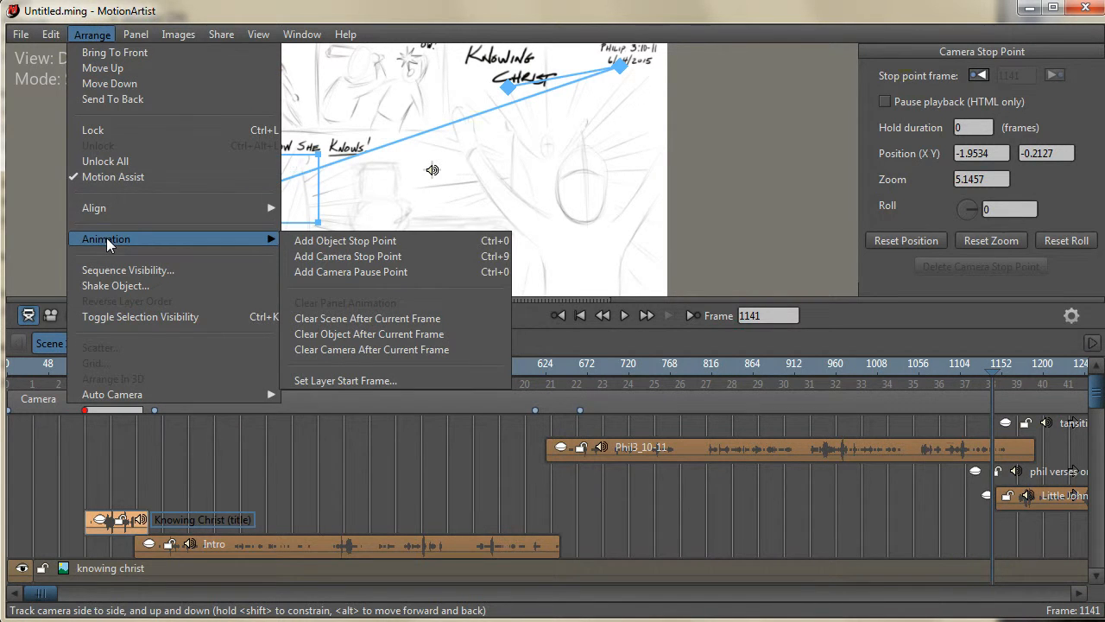
left_click(352, 257)
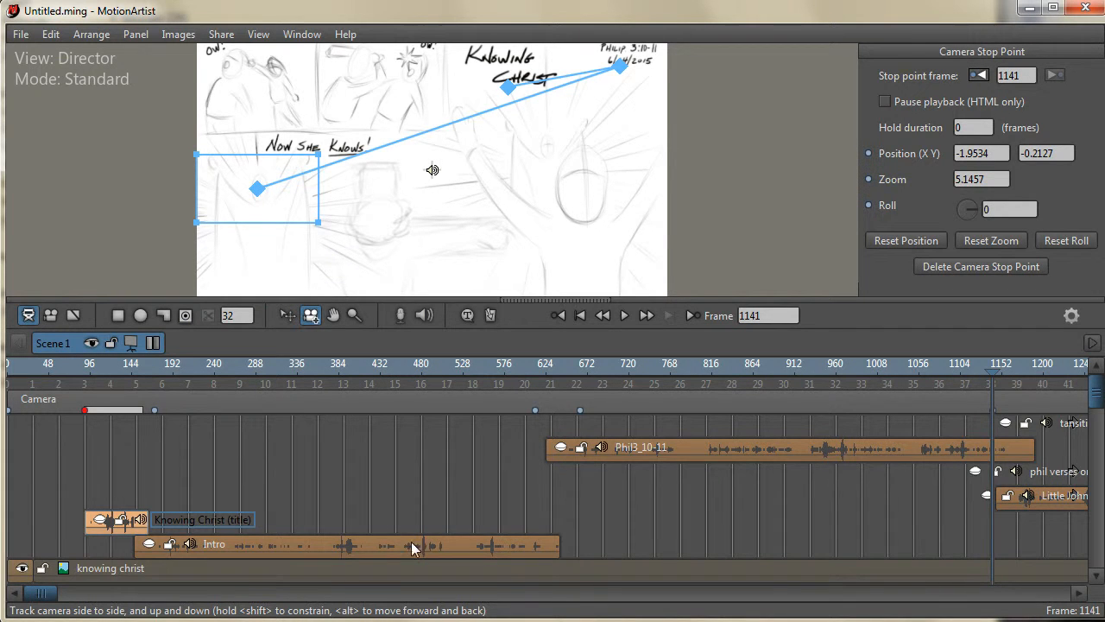
Step: At frame 1171, frame the camera on the sketch below the Now She Knows! caption, at about -0.62, -0.62 with zoom about 3.52
left_click_drag(54, 596, 634, 611)
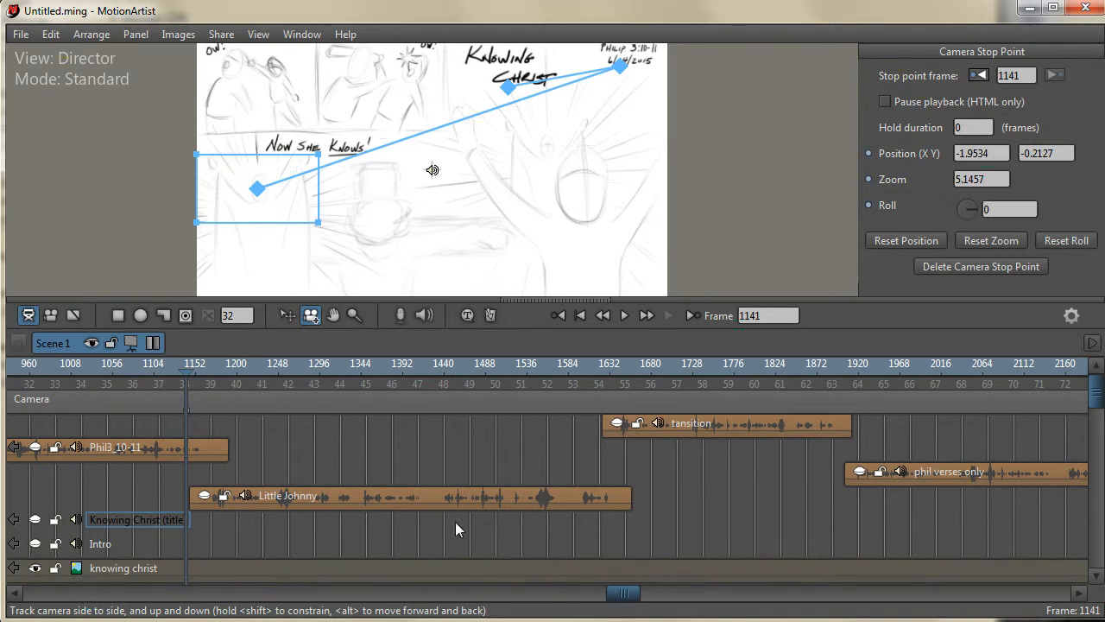
left_click_drag(189, 369, 211, 380)
left_click_drag(294, 210, 463, 285)
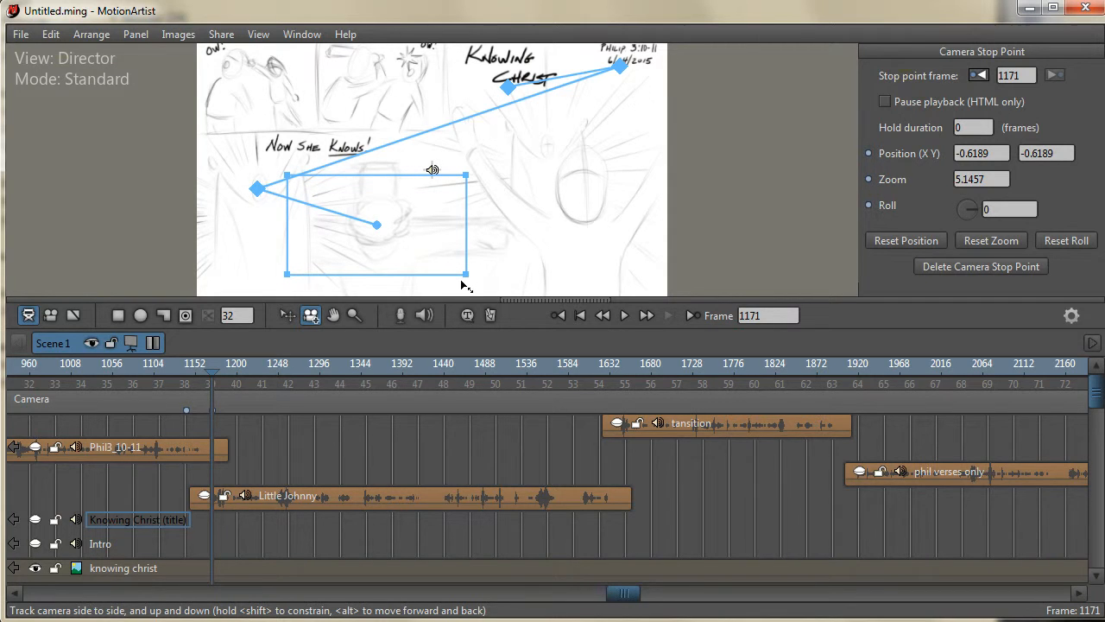
Step: Add a camera stop point at frame 1618, just before the tansition audio begins, with the current framing
left_click_drag(215, 375, 598, 399)
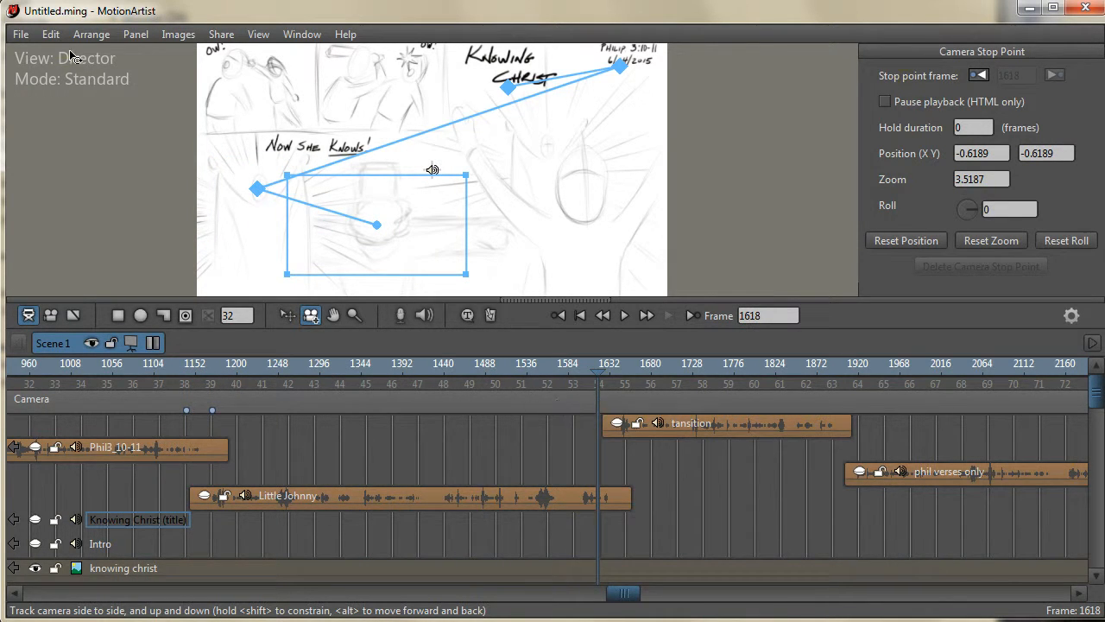
left_click(90, 33)
mouse_move(94, 242)
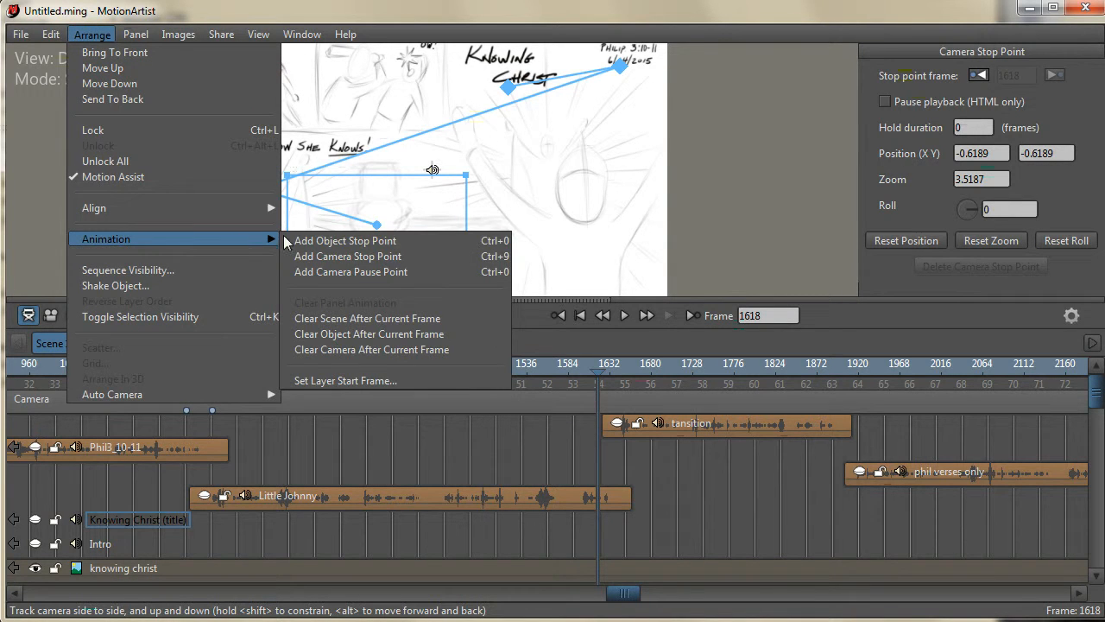
left_click(342, 256)
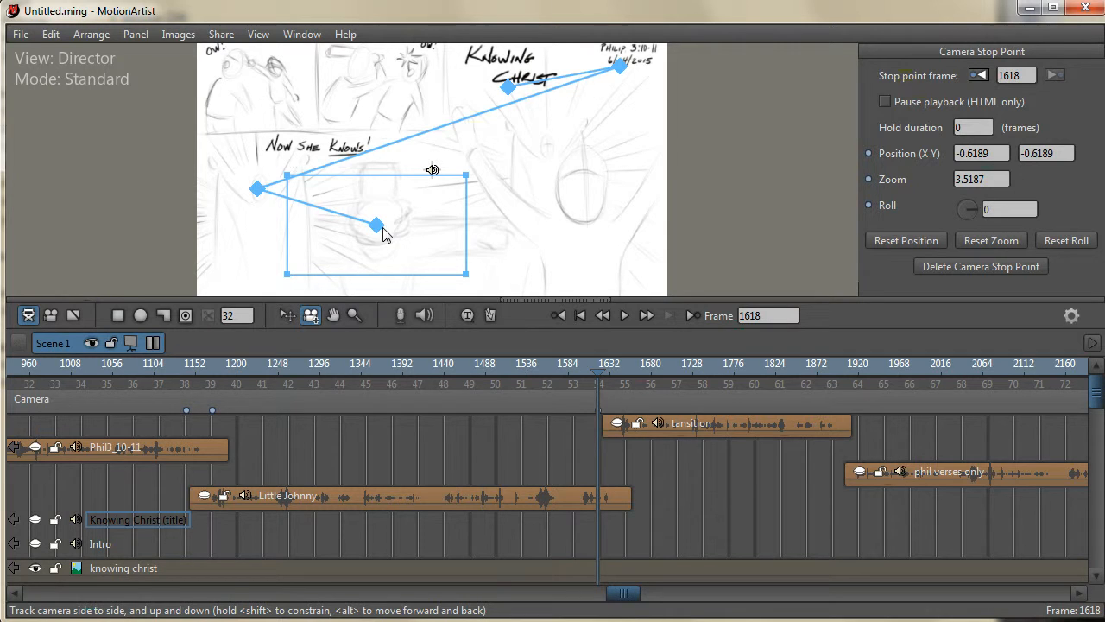
Step: At frame 1650, frame the camera on the large figure with raised arms, at about 1.34, -0.03 with zoom about 2.47
left_click_drag(598, 371, 626, 381)
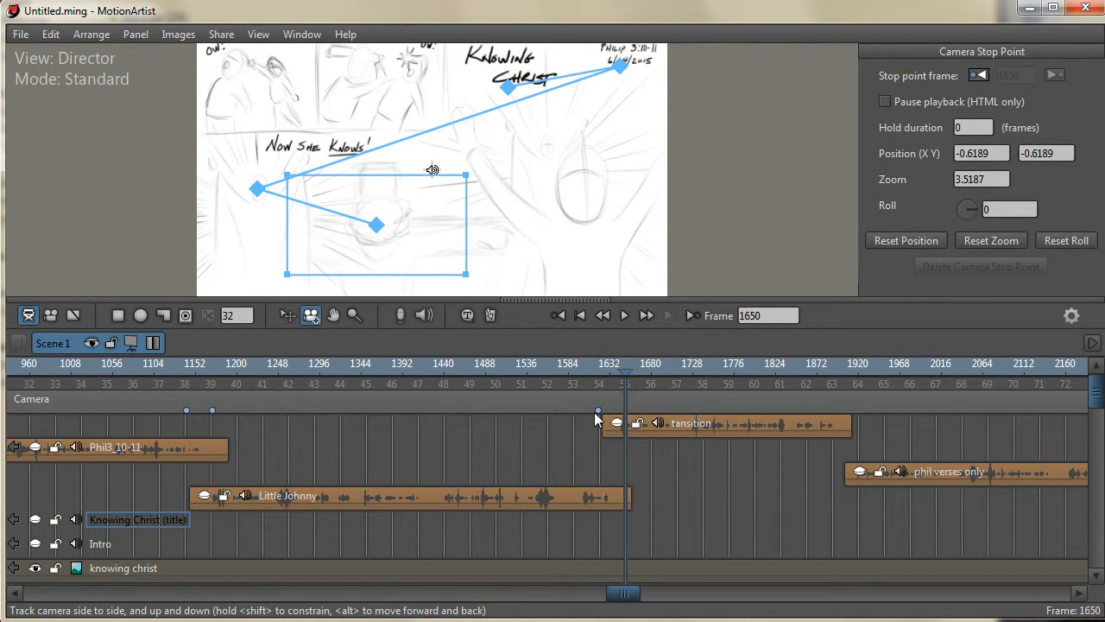
left_click_drag(388, 240, 562, 197)
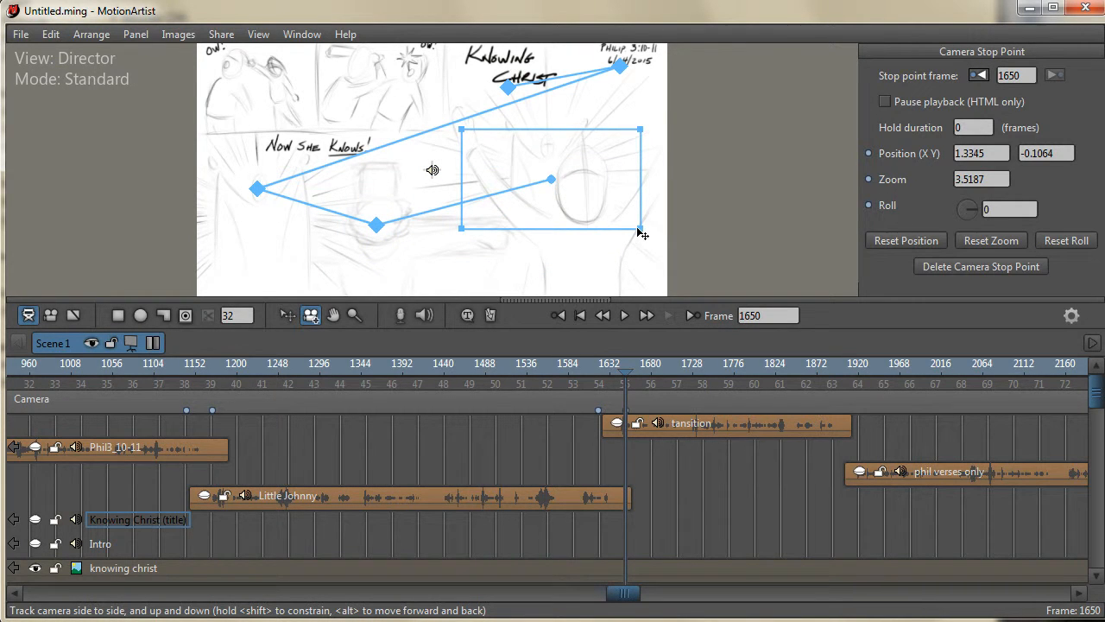
mouse_move(642, 233)
left_mouse_down()
mouse_move(654, 256)
mouse_move(639, 222)
mouse_move(637, 236)
left_mouse_up()
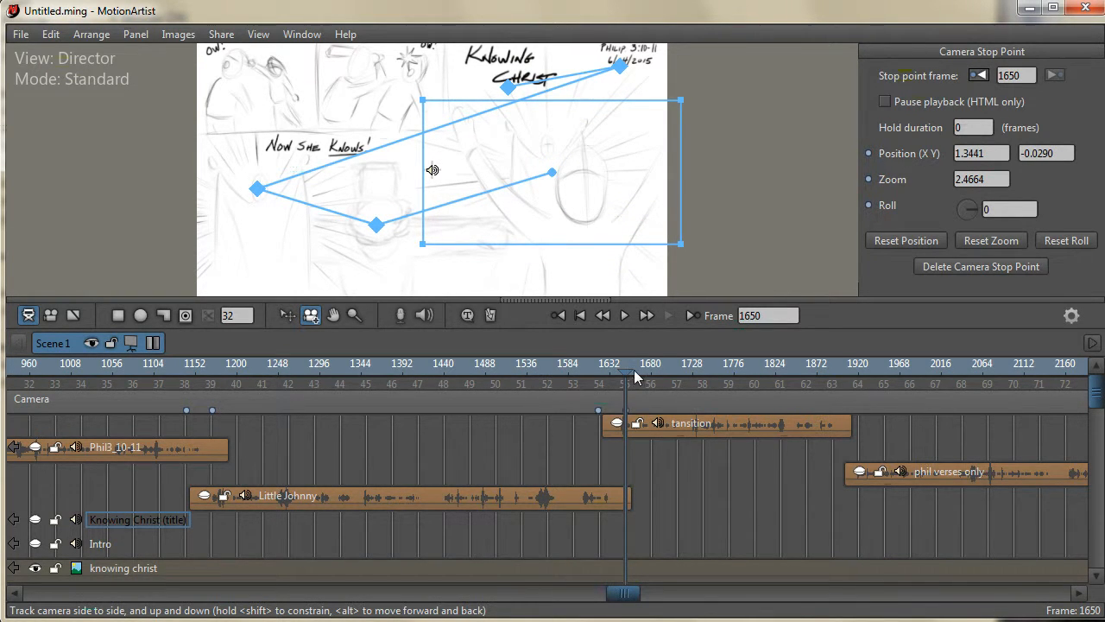
Step: Add a camera stop point at frame 1890, shortly before the phil verses only audio begins, with the current framing
left_click_drag(629, 370, 833, 368)
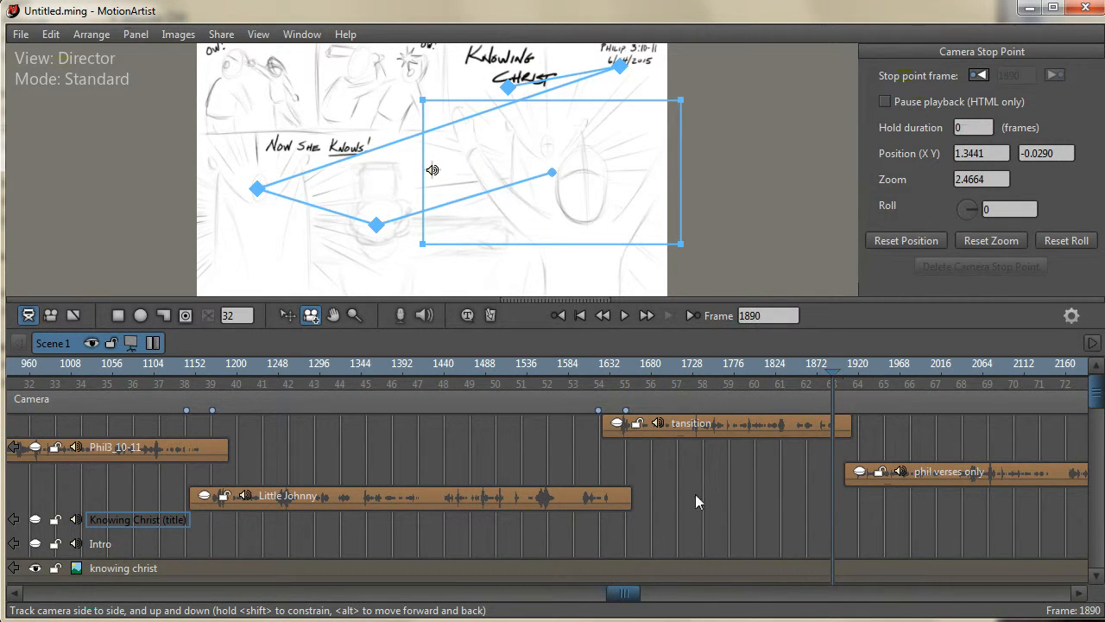
left_click_drag(620, 594, 976, 595)
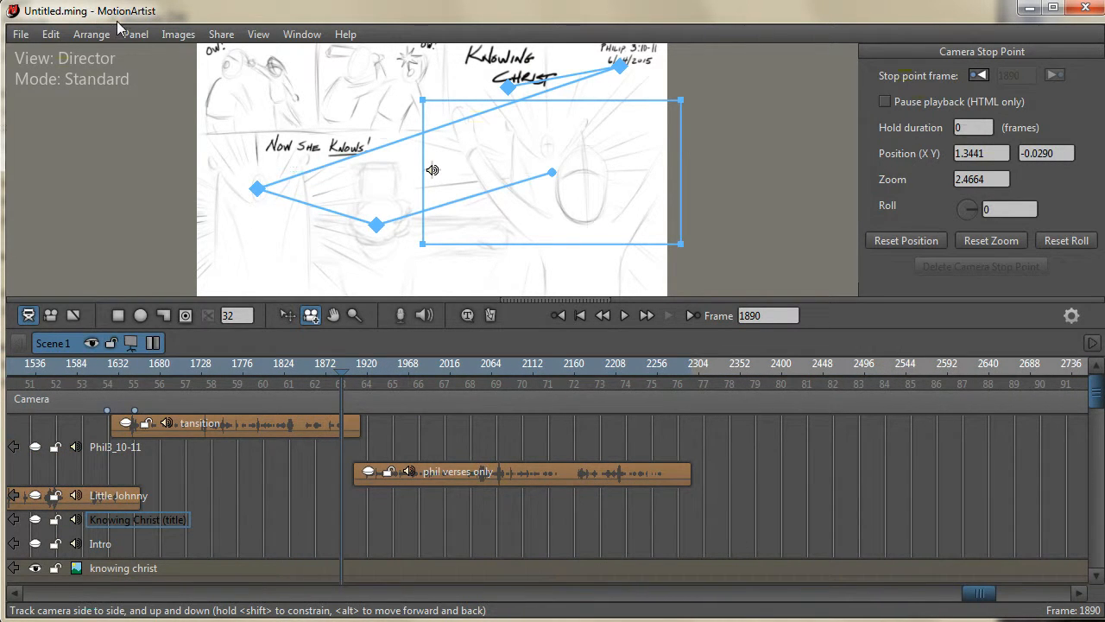
left_click(91, 34)
mouse_move(216, 239)
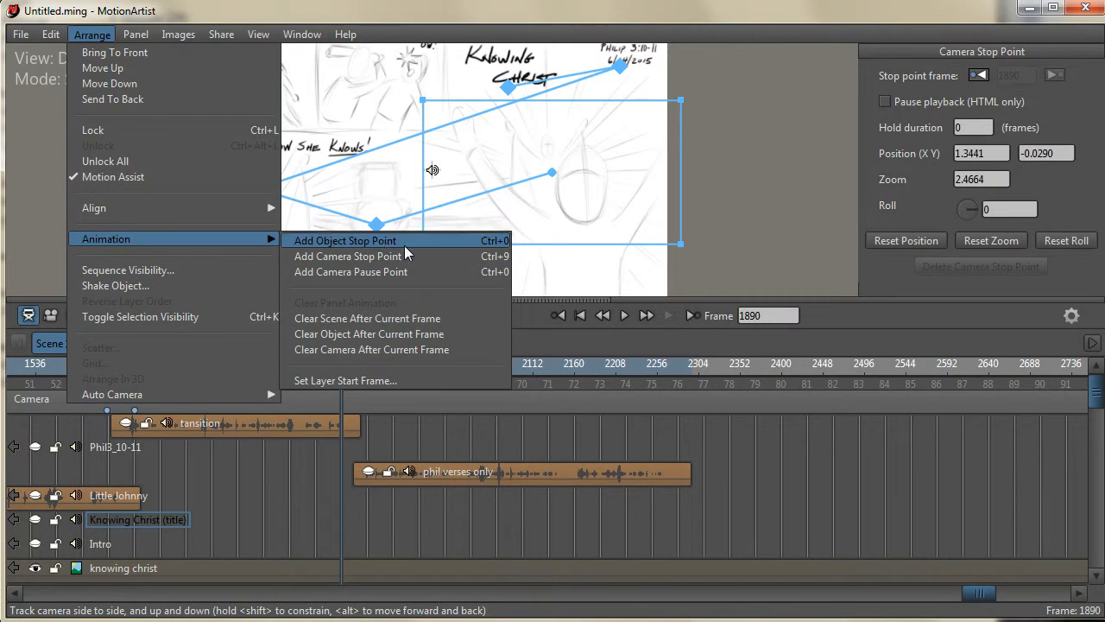
left_click(386, 257)
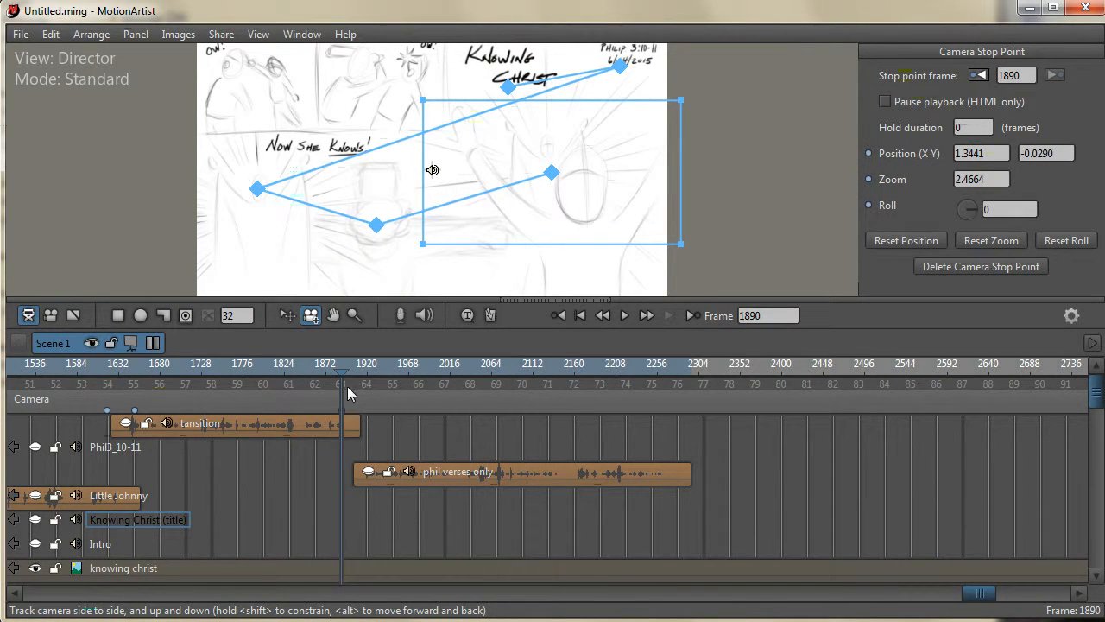
Step: At frame 1931, widen the camera to nearly the full page width, at position 0, 0.0290 and zoom about 1.44
left_click_drag(344, 374, 377, 372)
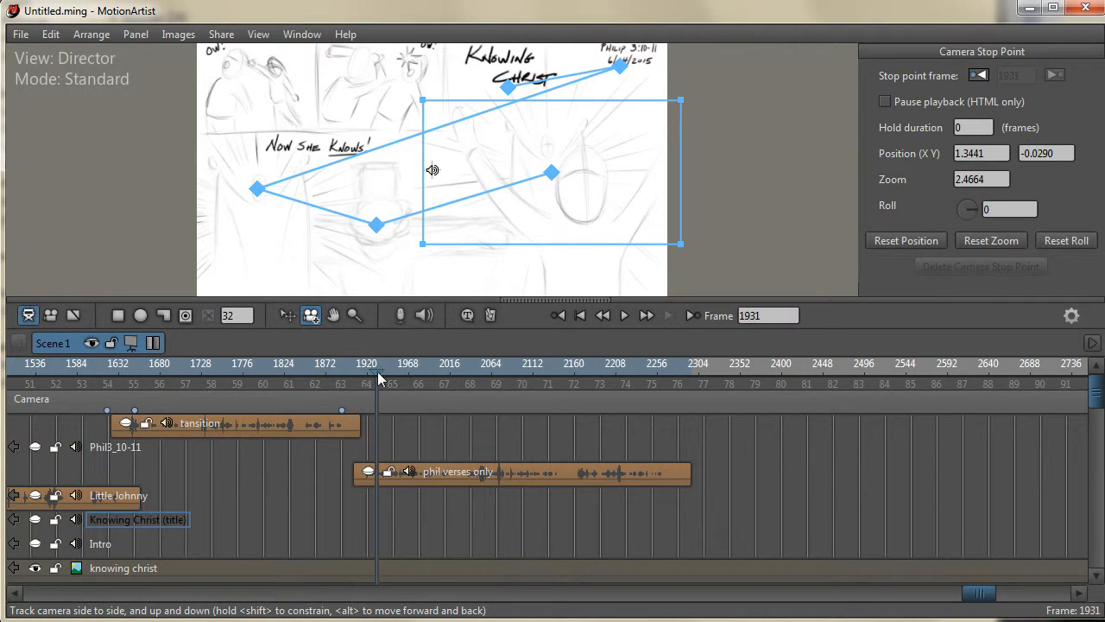
left_click_drag(579, 202, 507, 199)
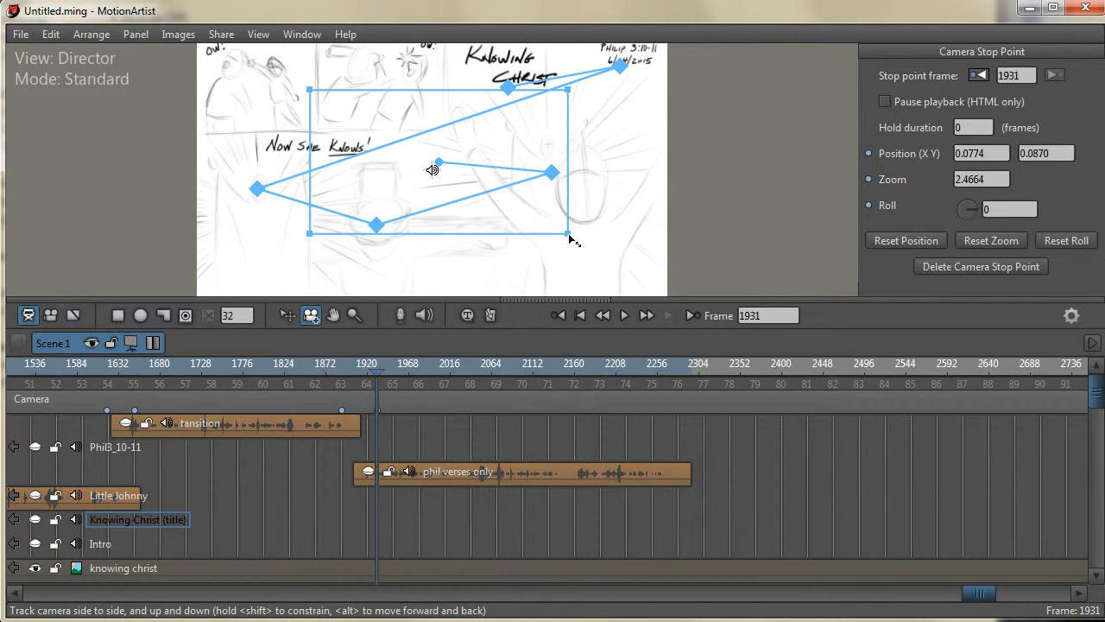
left_click_drag(568, 235, 666, 294)
left_click_drag(623, 198, 620, 209)
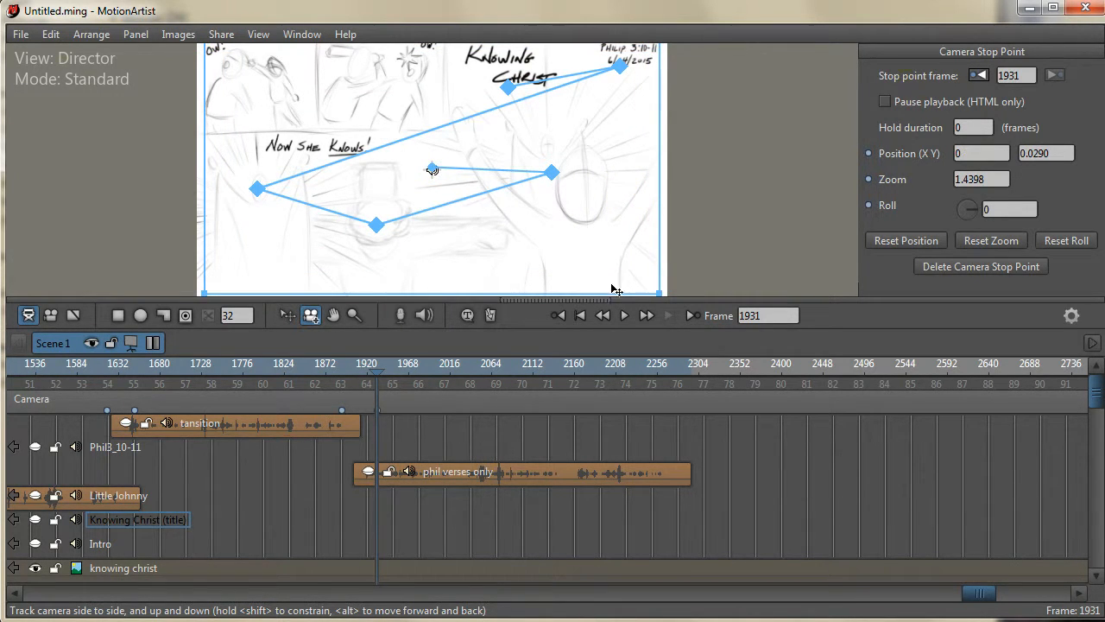
Step: Switch to the Camera view and play the animation from frame 1375 past the tansition stop points to review the camera move
left_click_drag(375, 374, 674, 422)
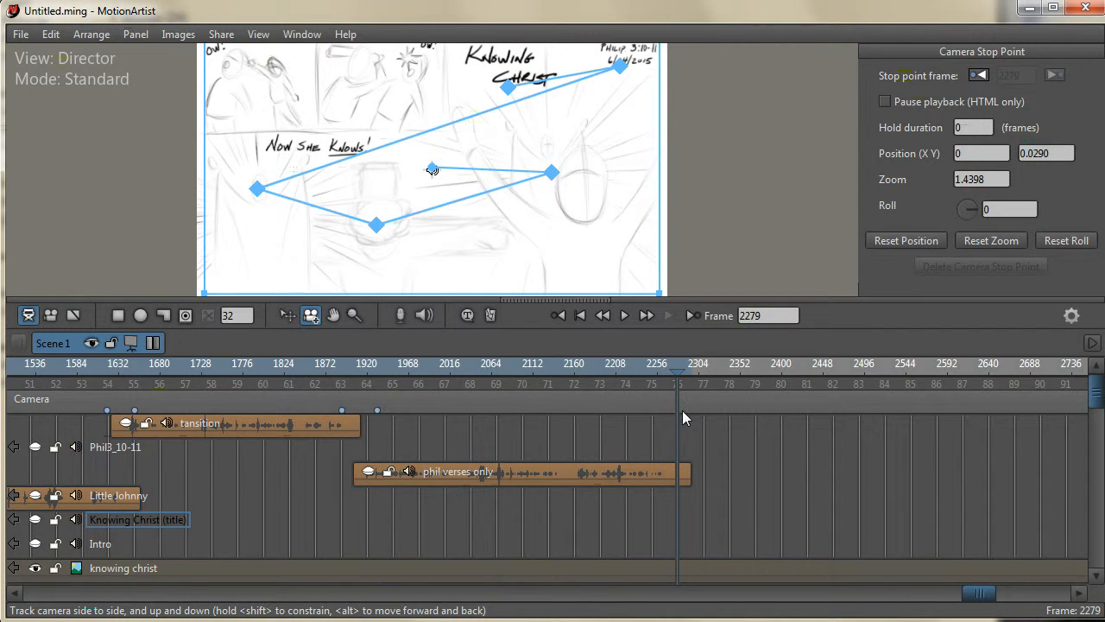
left_click_drag(977, 593, 650, 593)
left_click_drag(199, 372, 352, 372)
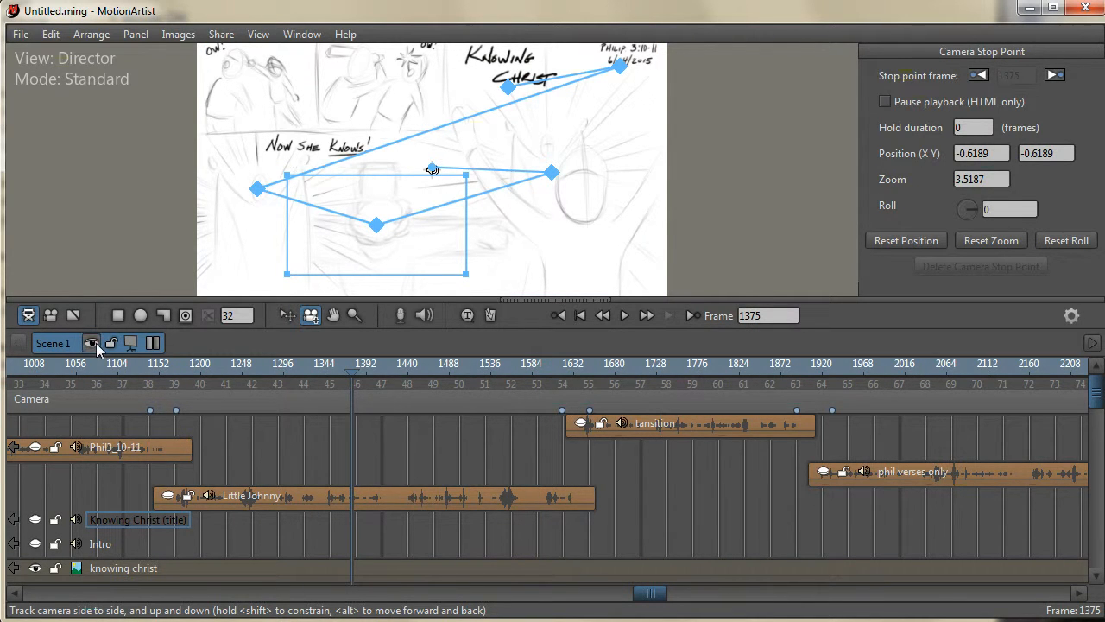
left_click(51, 316)
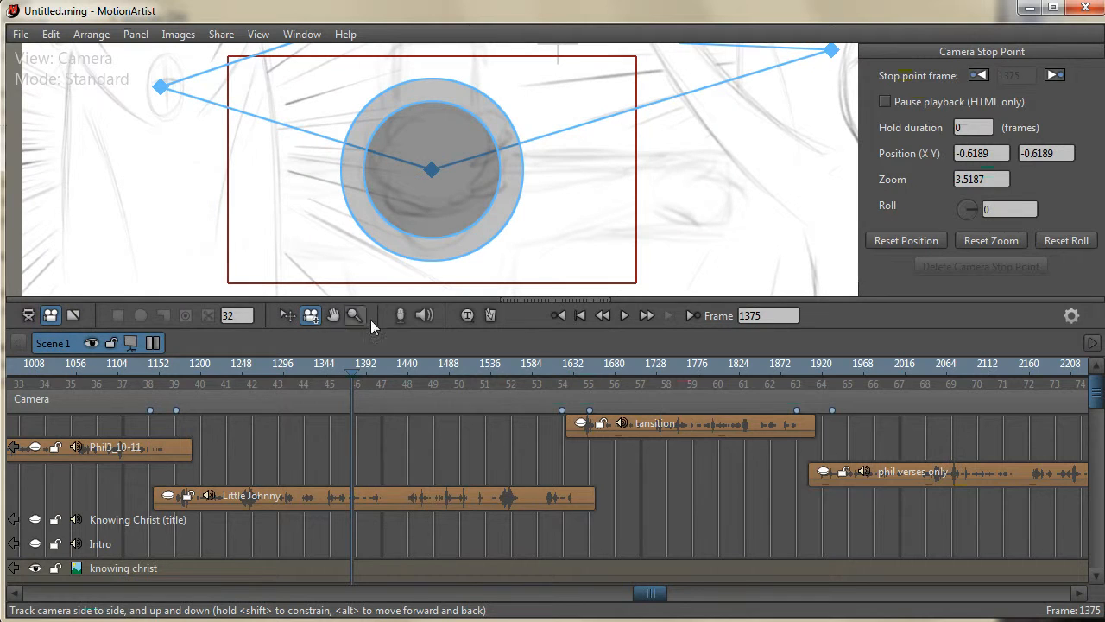
left_click(623, 317)
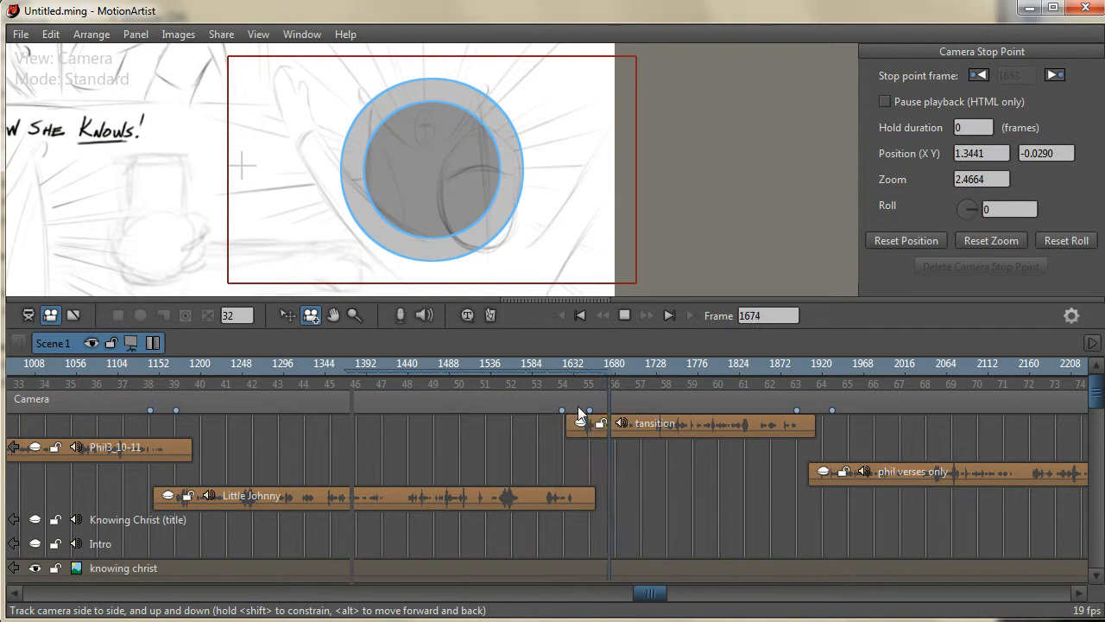
left_click(625, 315)
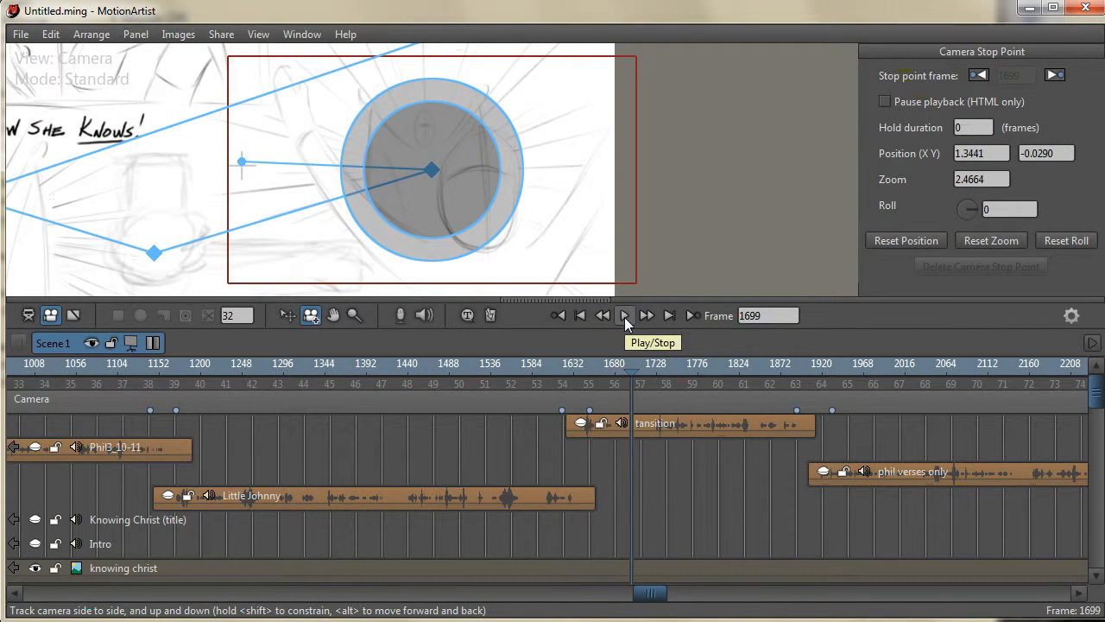